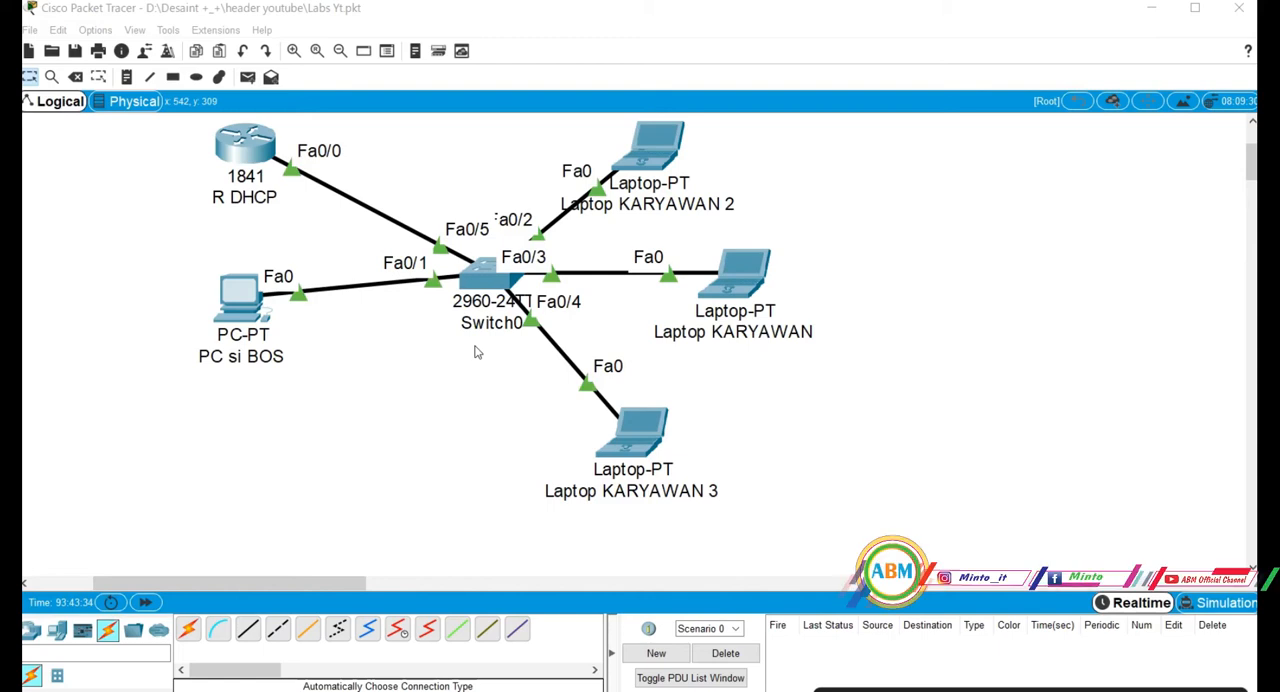
Examine the ports of Switch0 in an enlarged physical device view.
click(483, 291)
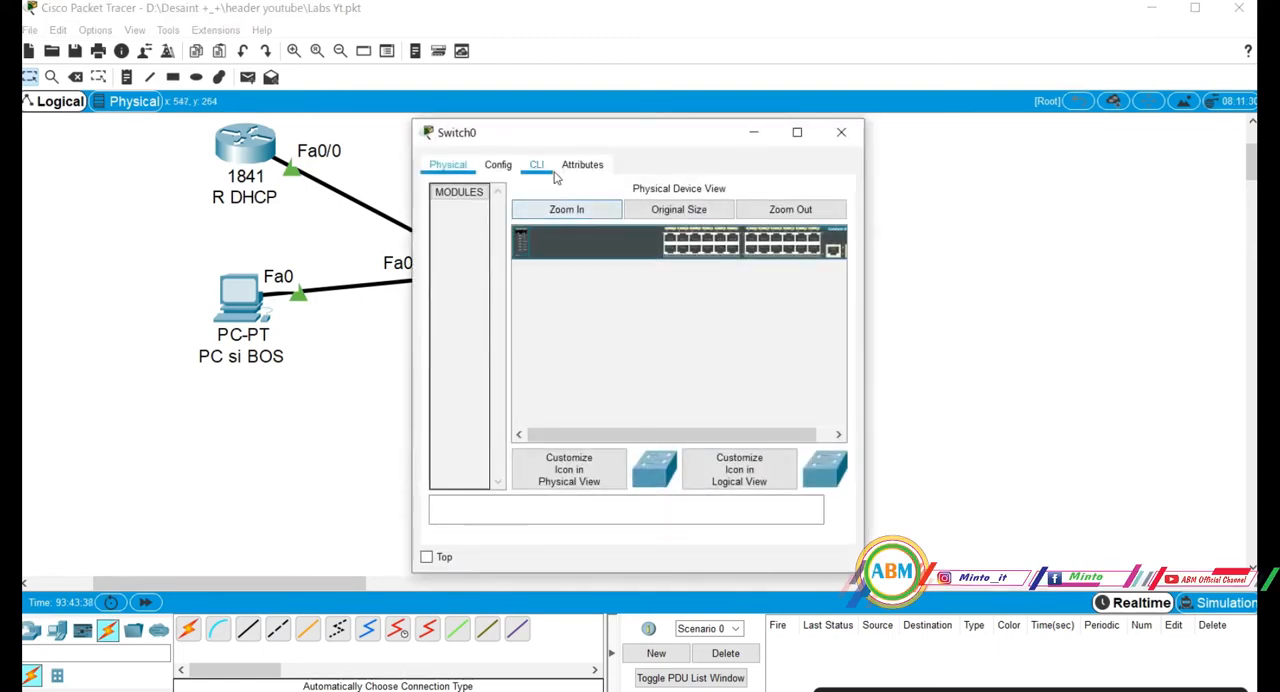
click(553, 209)
drag(552, 435, 703, 425)
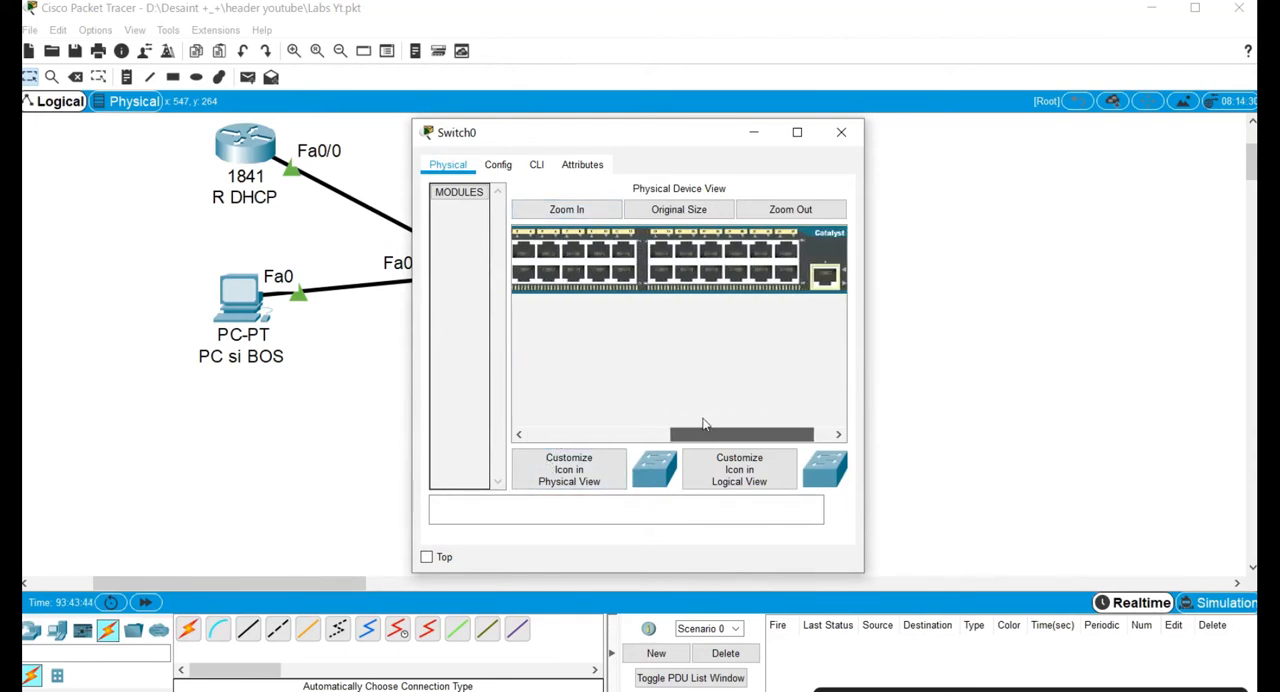
drag(703, 425, 706, 418)
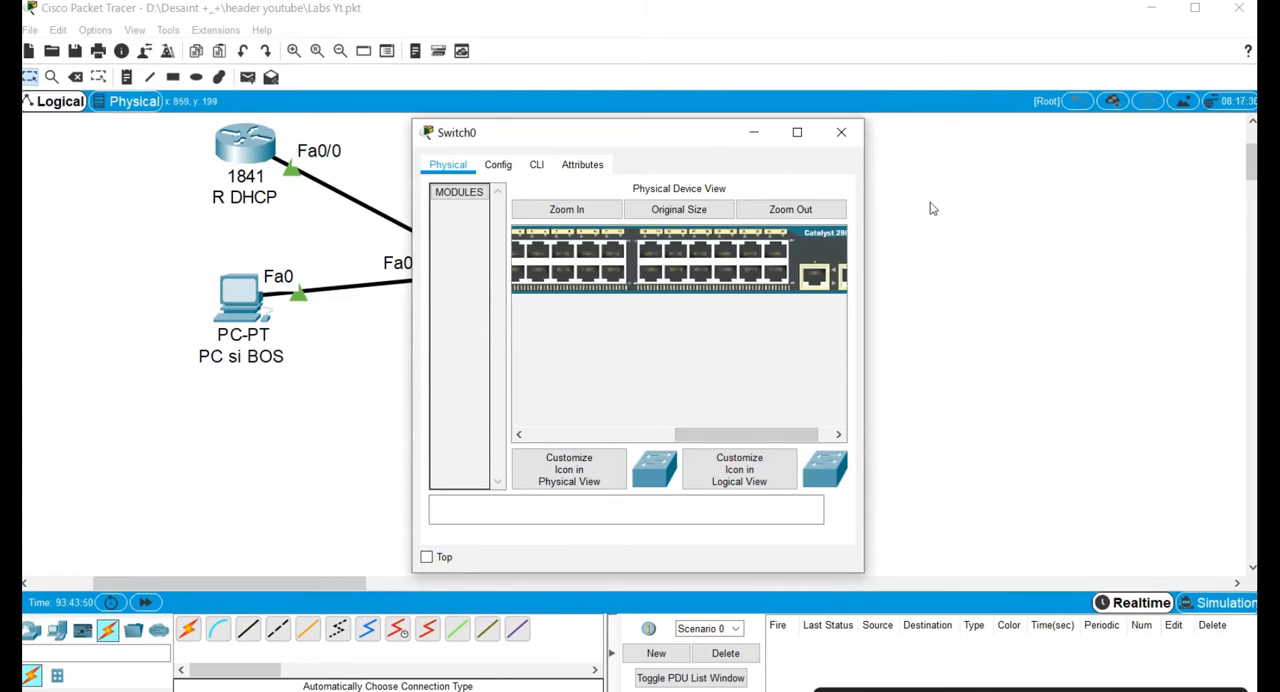
click(841, 134)
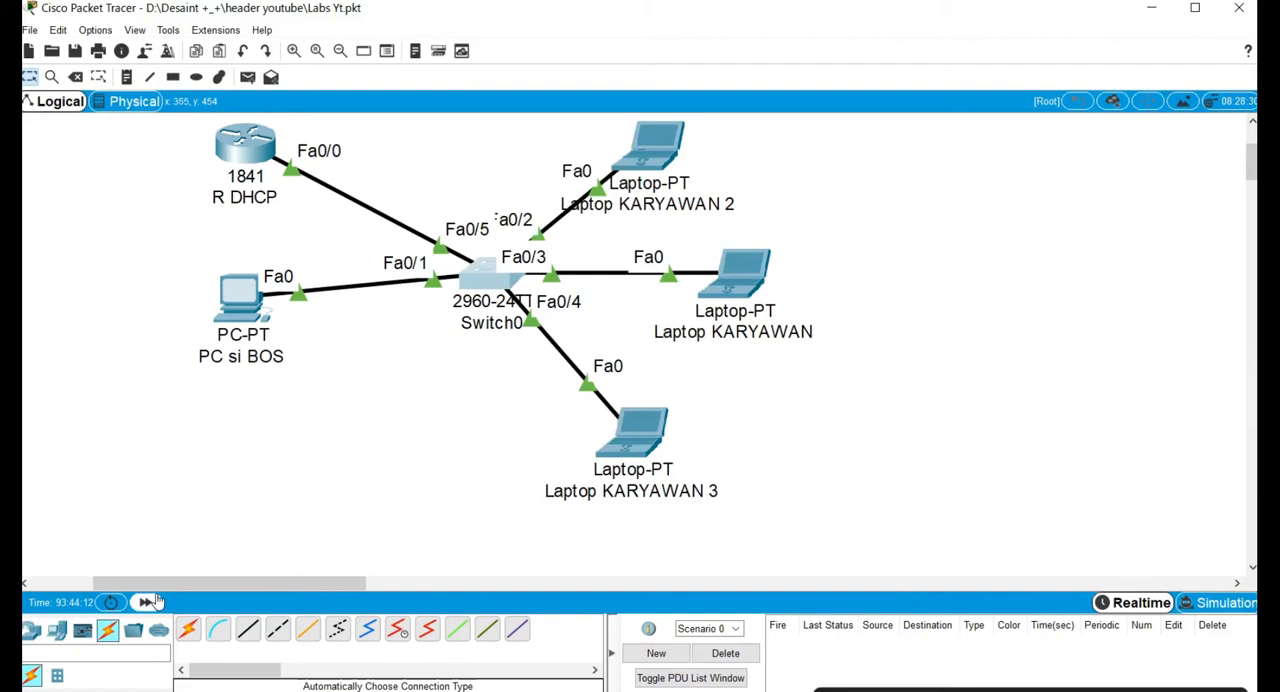
Add a second 2960-24TT switch in the empty workspace area to the right of Laptop KARYAWAN.
click(40, 632)
click(58, 677)
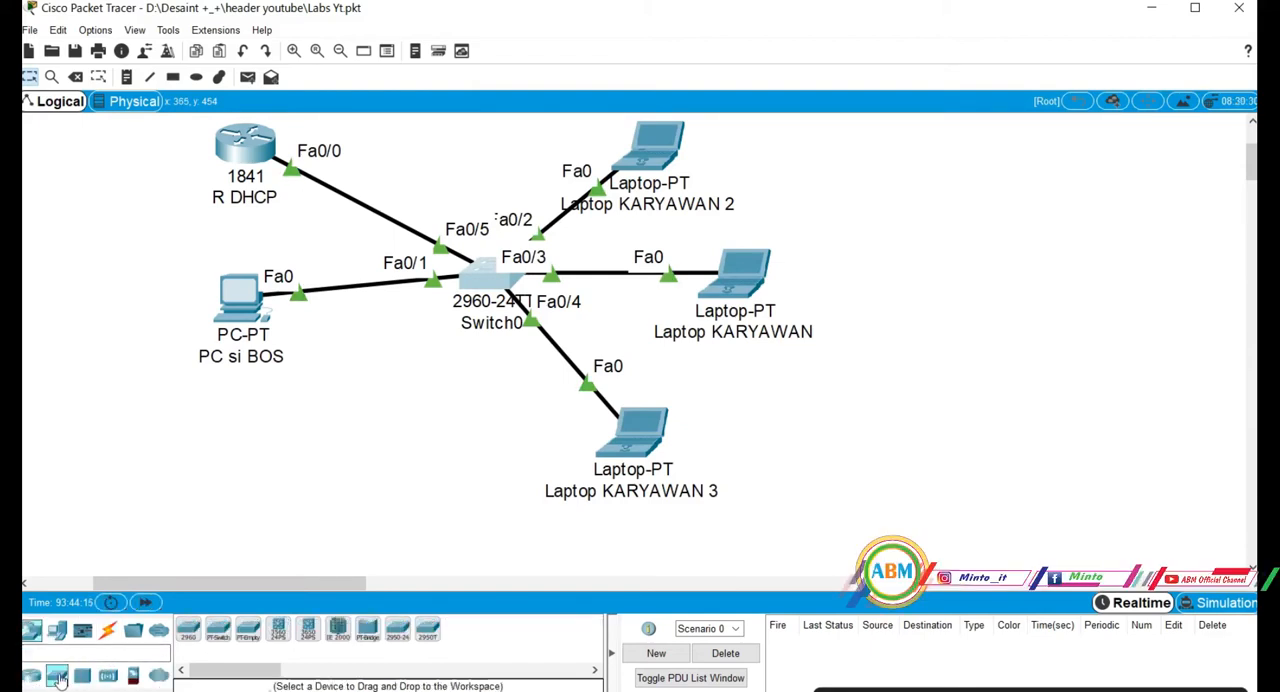
click(188, 628)
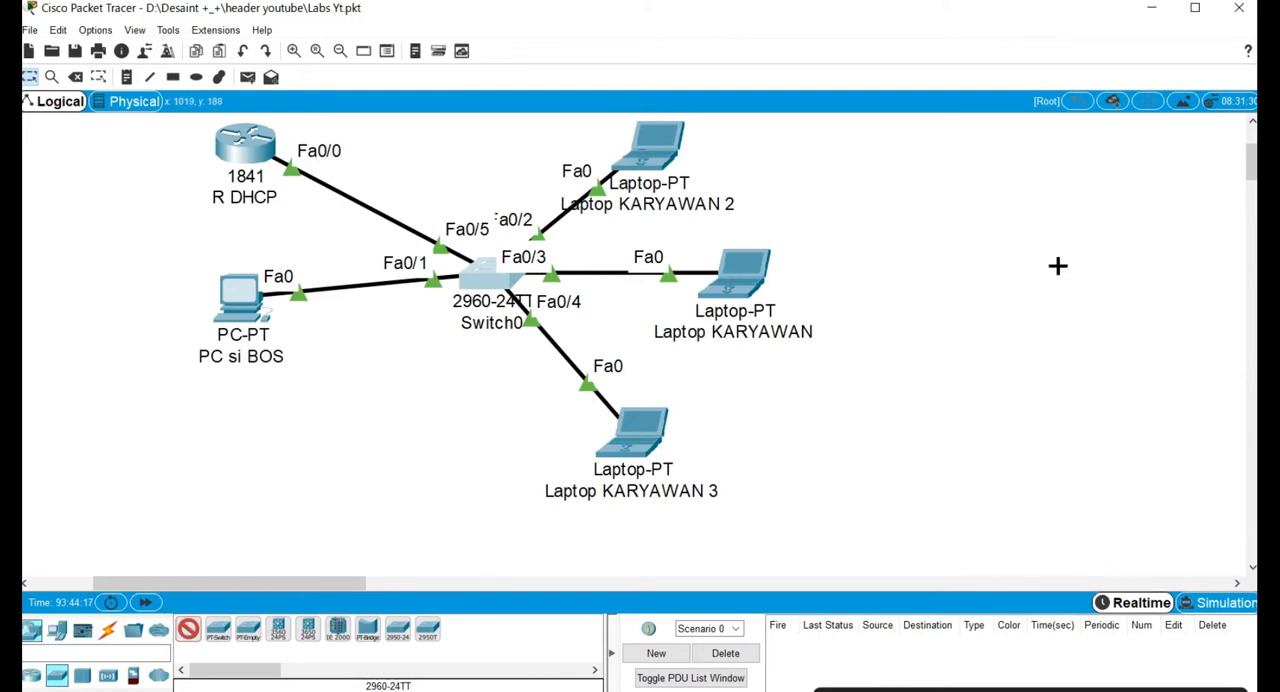
click(960, 257)
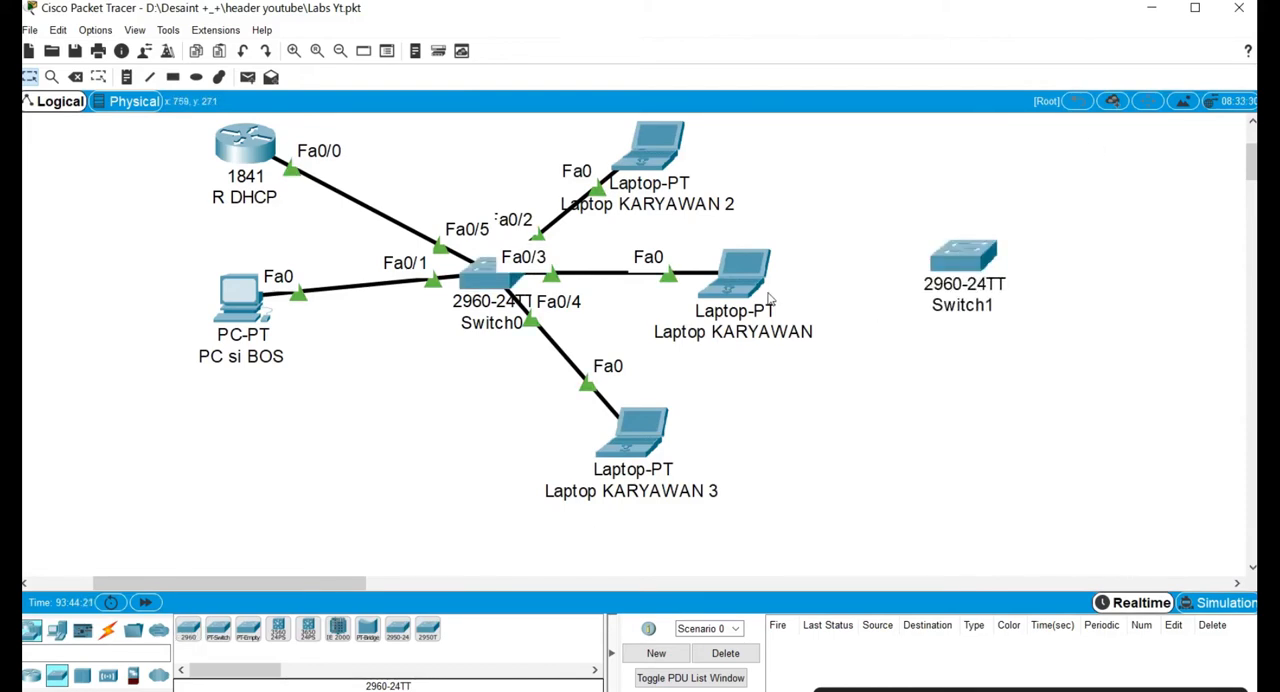
Rearrange the three KARYAWAN laptops above and below Switch0 to clear the space between the two switches.
drag(659, 175, 517, 176)
drag(705, 290, 630, 179)
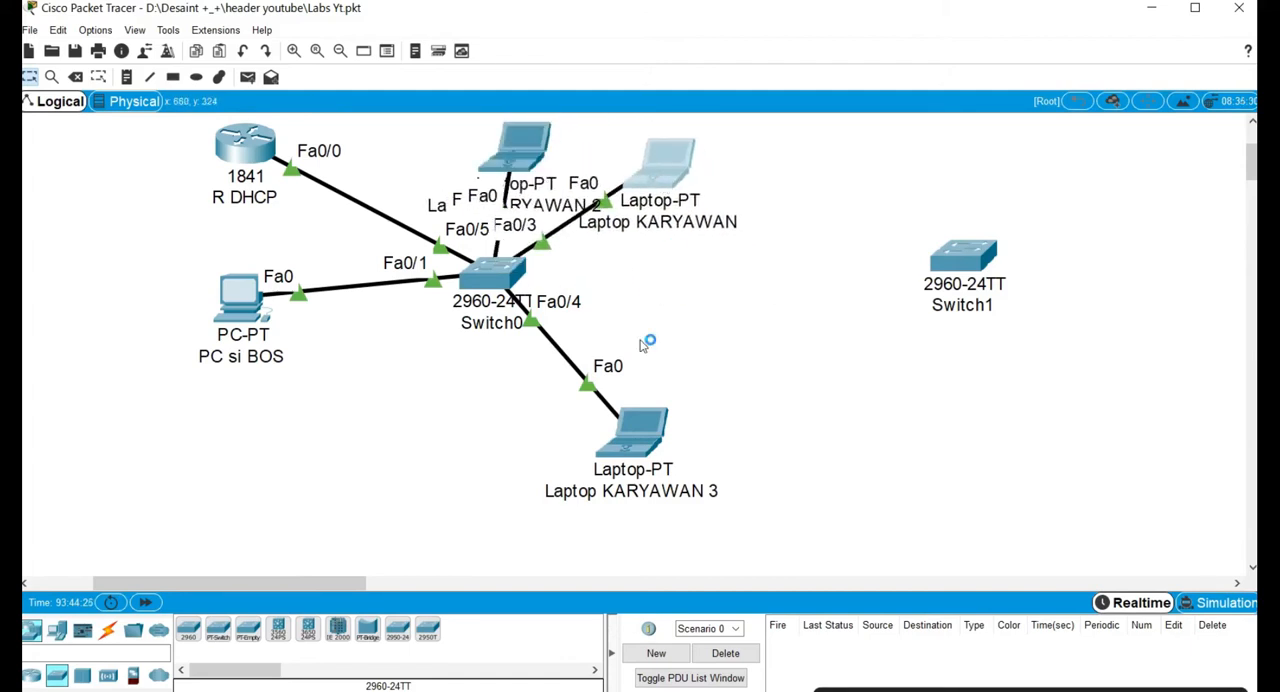
drag(629, 432, 520, 432)
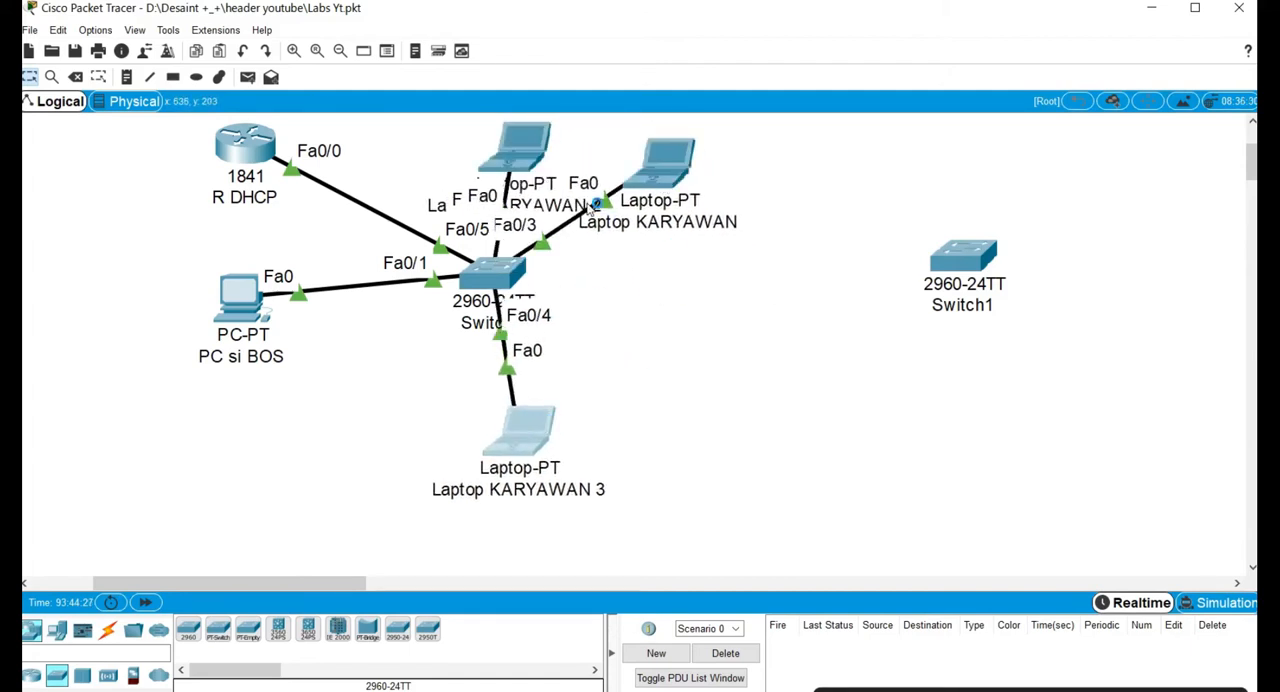
drag(490, 138, 460, 125)
drag(674, 183, 658, 168)
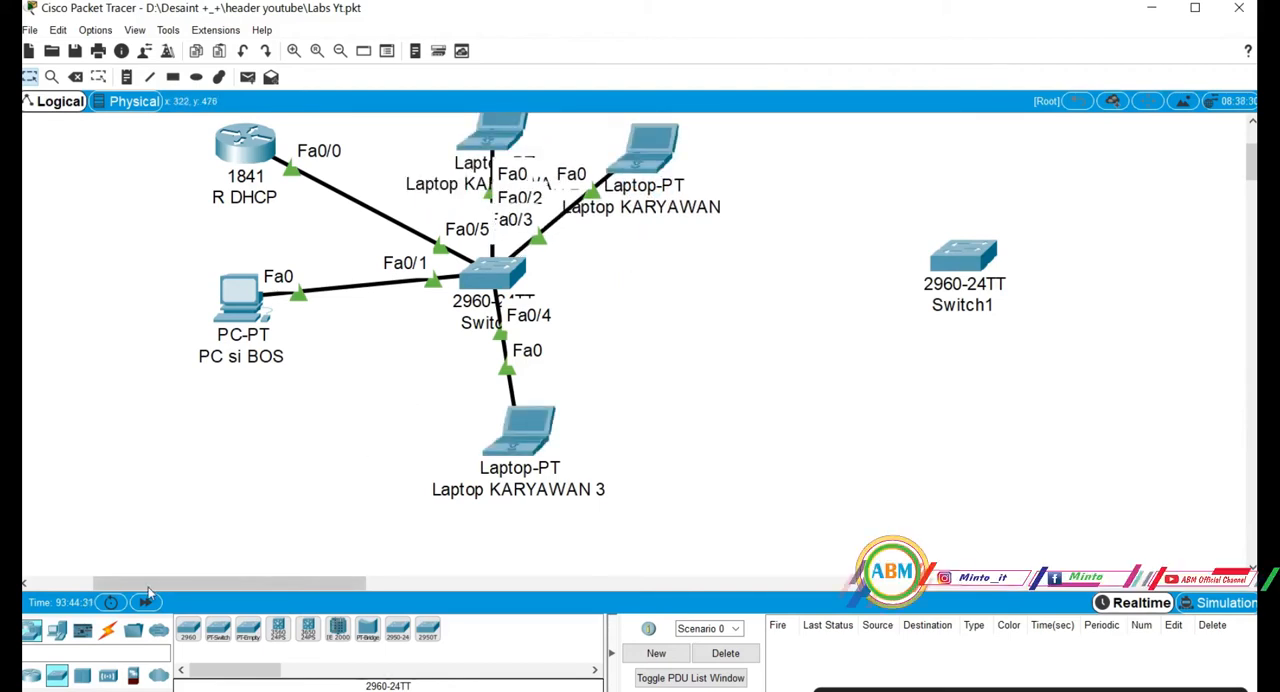
Connect Fa0/24 on Switch0 to Fa0/24 on Switch1 with a copper cross-over cable.
click(107, 630)
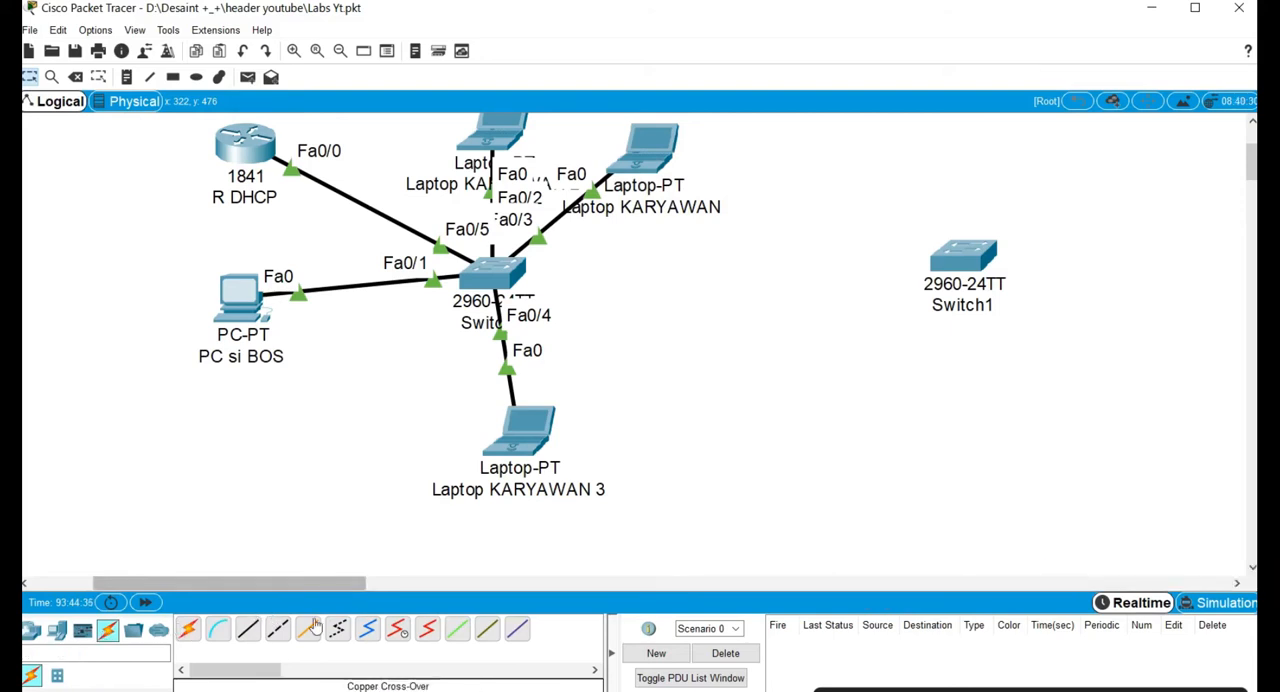
click(278, 628)
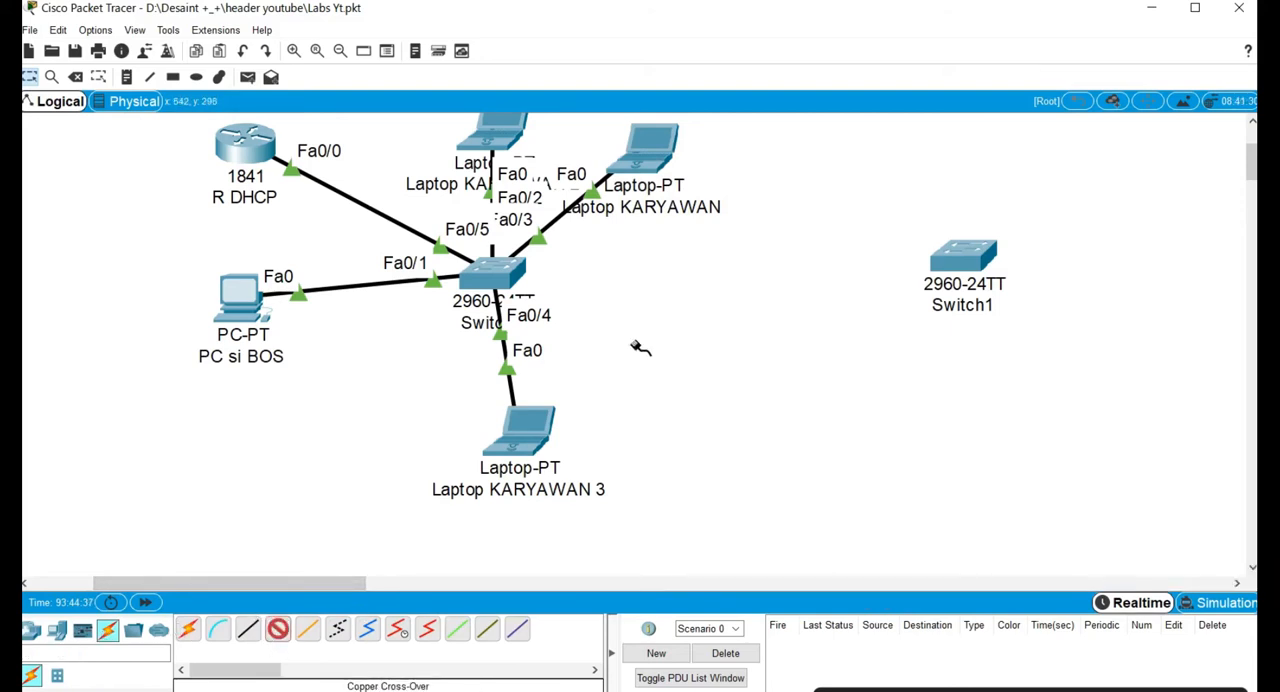
click(511, 293)
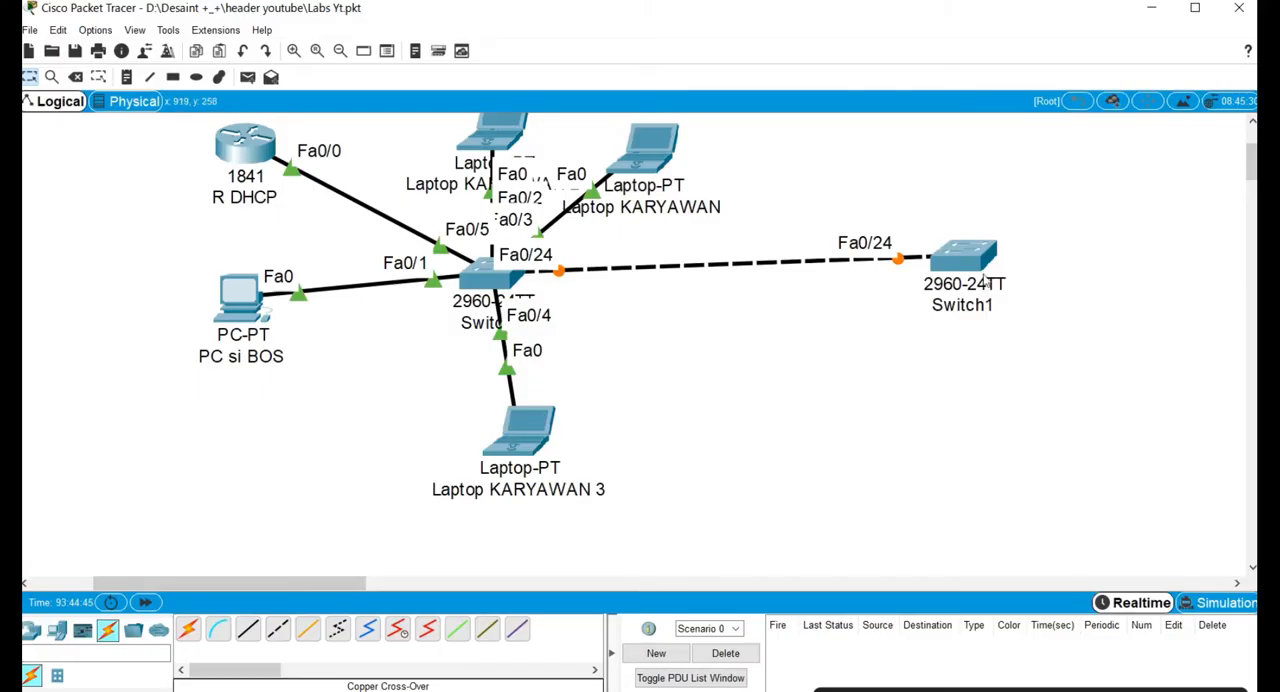
Move Switch1 closer to Switch0 at about the same height and fast-forward the simulation time.
drag(905, 290, 968, 287)
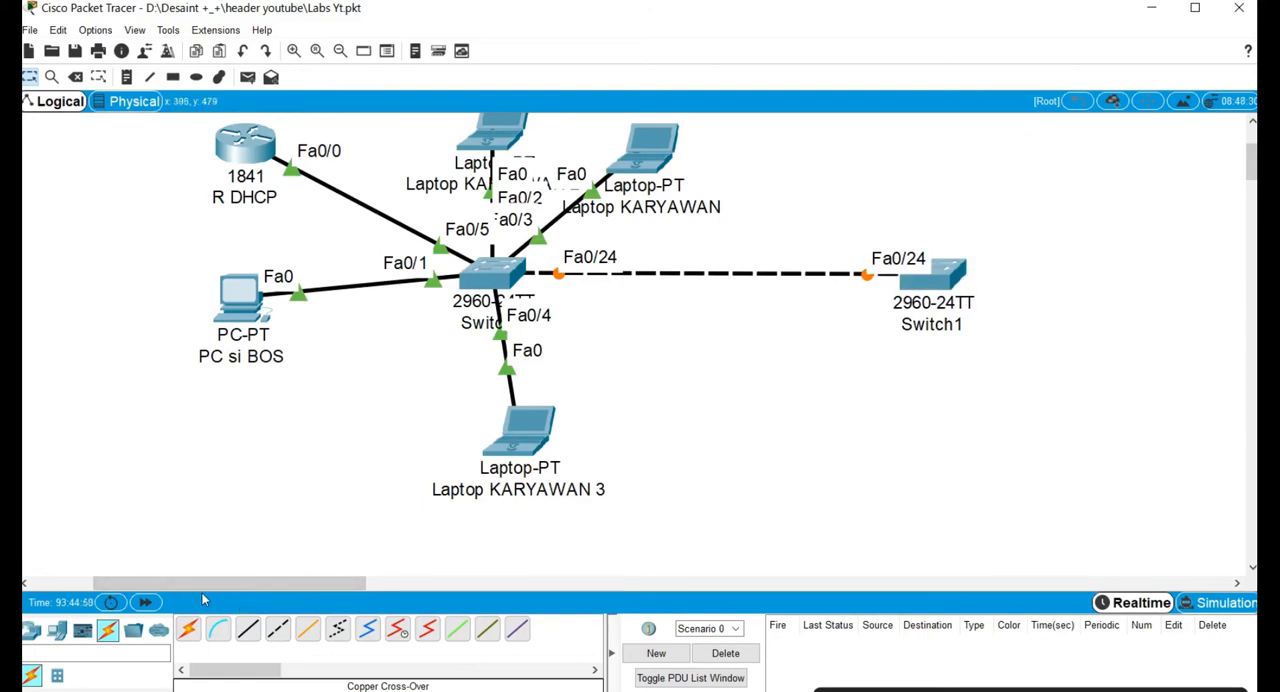
click(145, 602)
drag(950, 286, 909, 299)
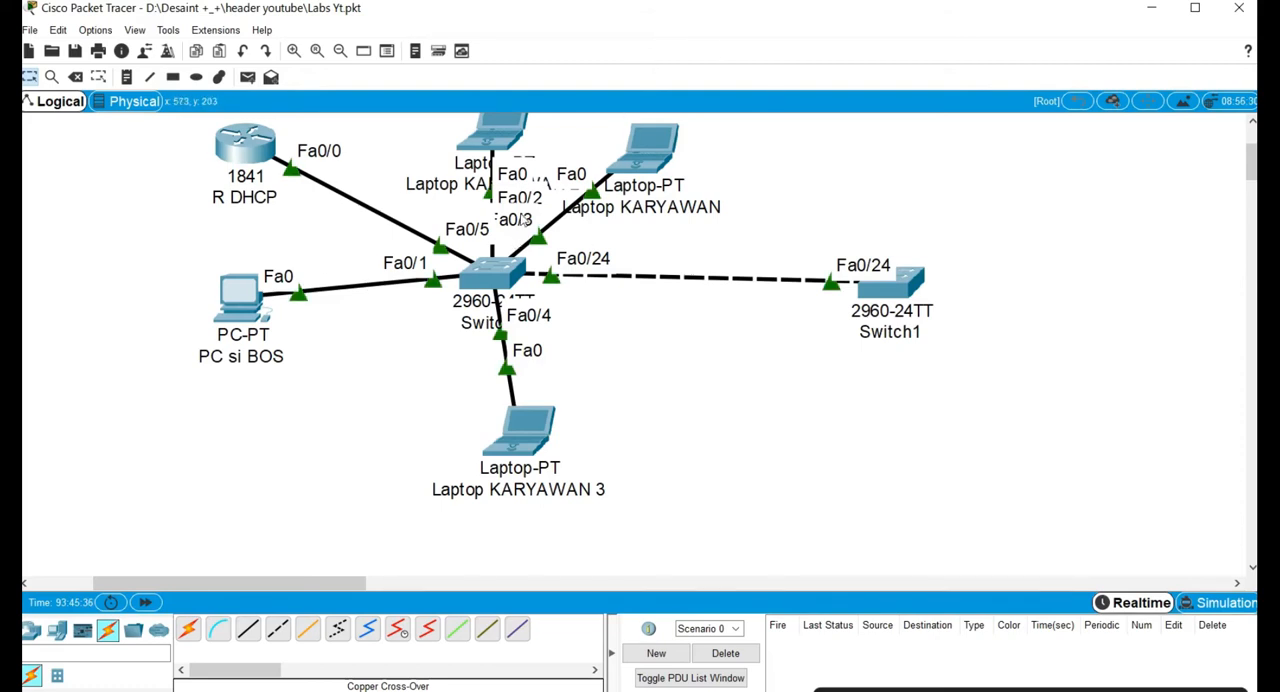
Rename Switch0 as S1.
click(476, 334)
drag(539, 315, 461, 316)
text(S1)
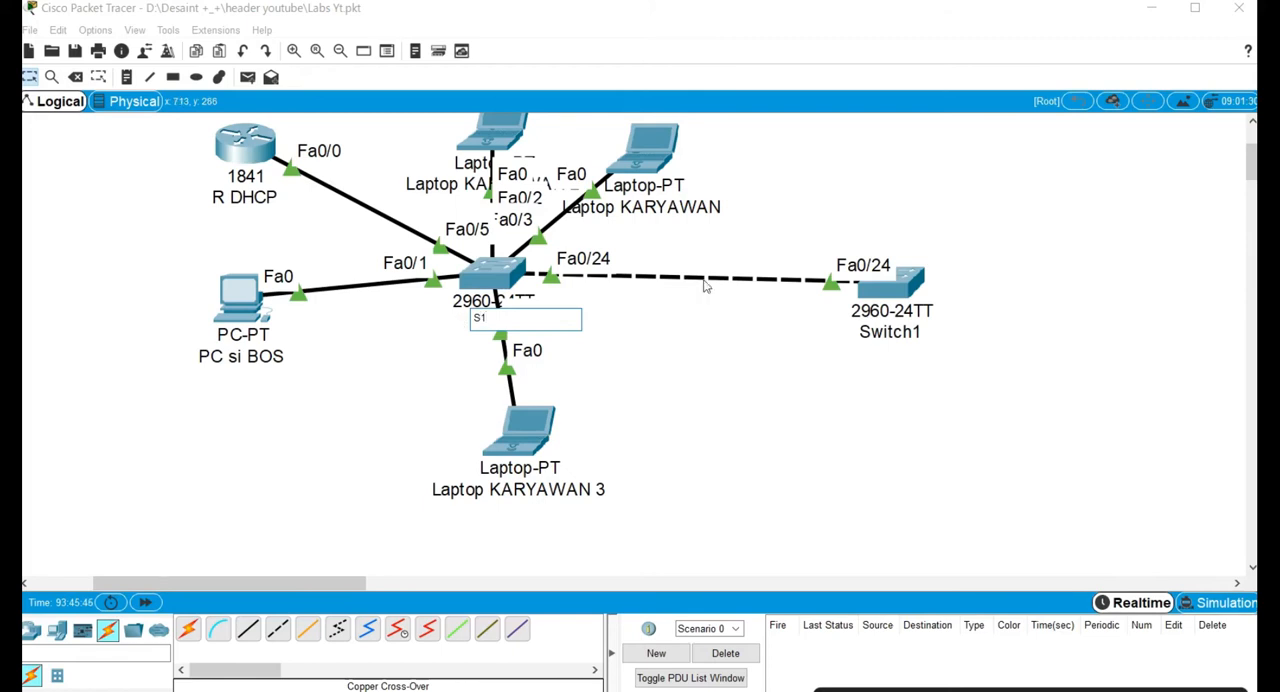
click(699, 322)
Rename Switch1 as S2.
click(884, 337)
drag(918, 327, 862, 327)
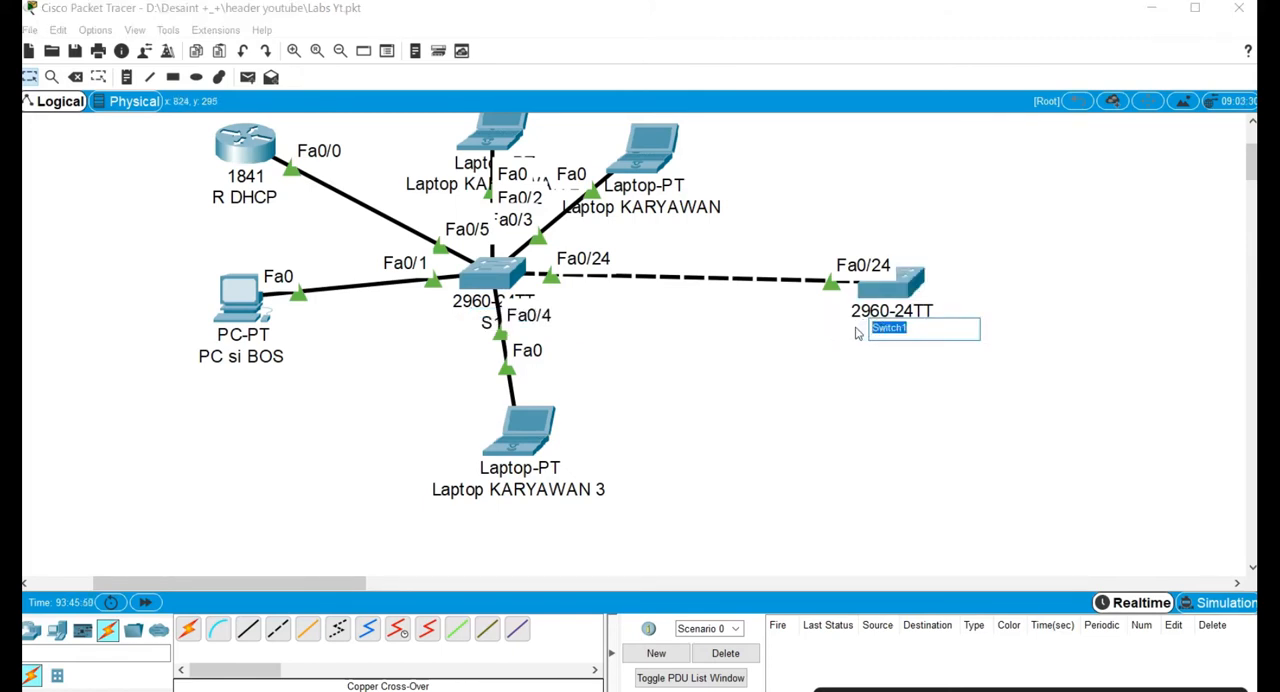
text(S2)
click(830, 352)
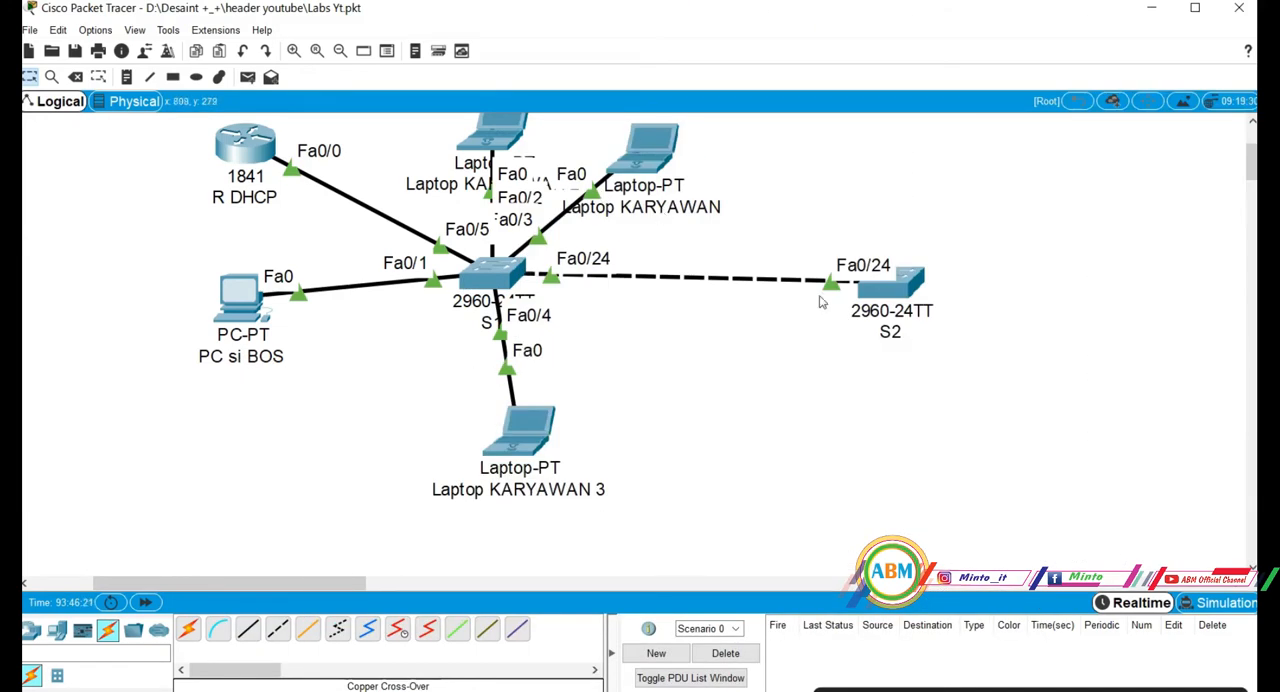
Add a Laptop-PT to the workspace, above and to the right of switch S2.
mouse_move(891, 325)
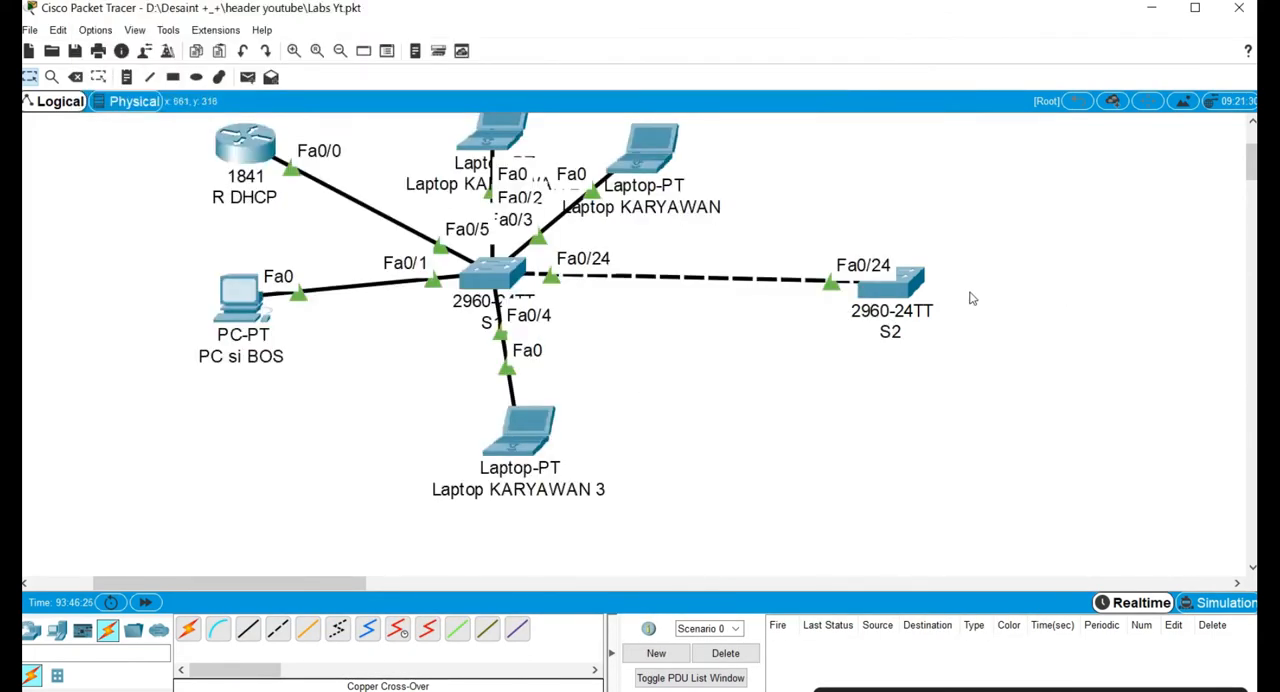
click(57, 630)
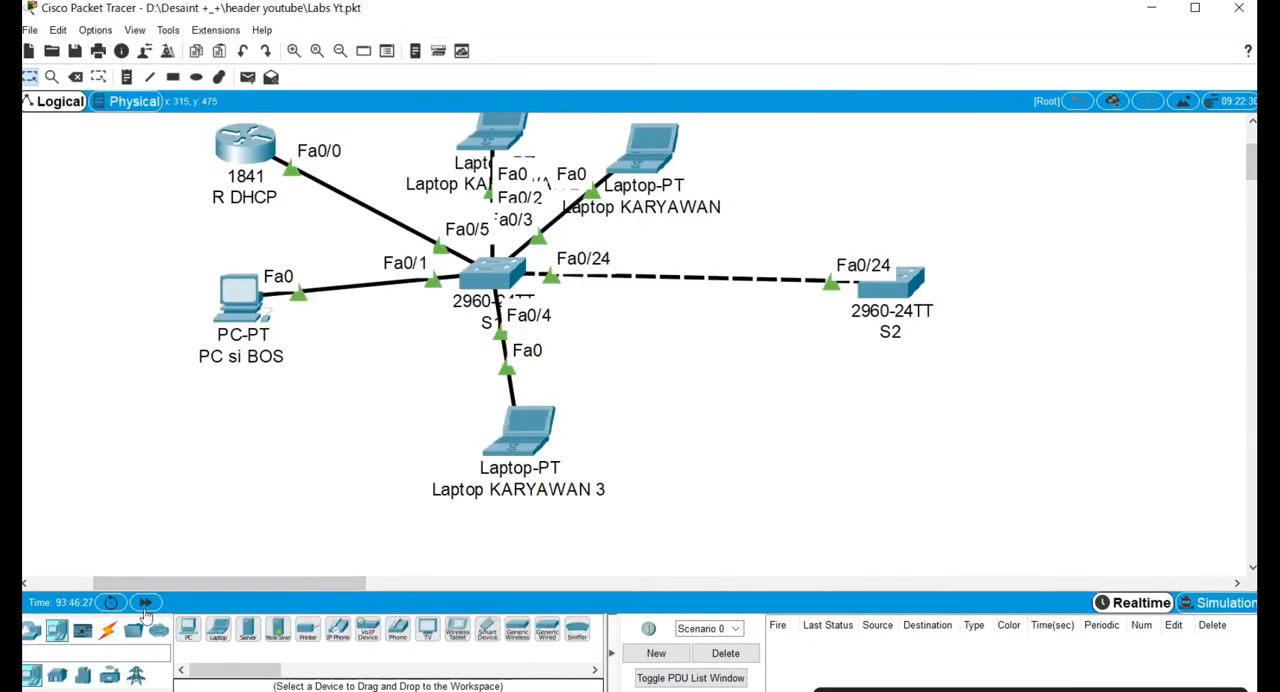
click(218, 628)
click(952, 171)
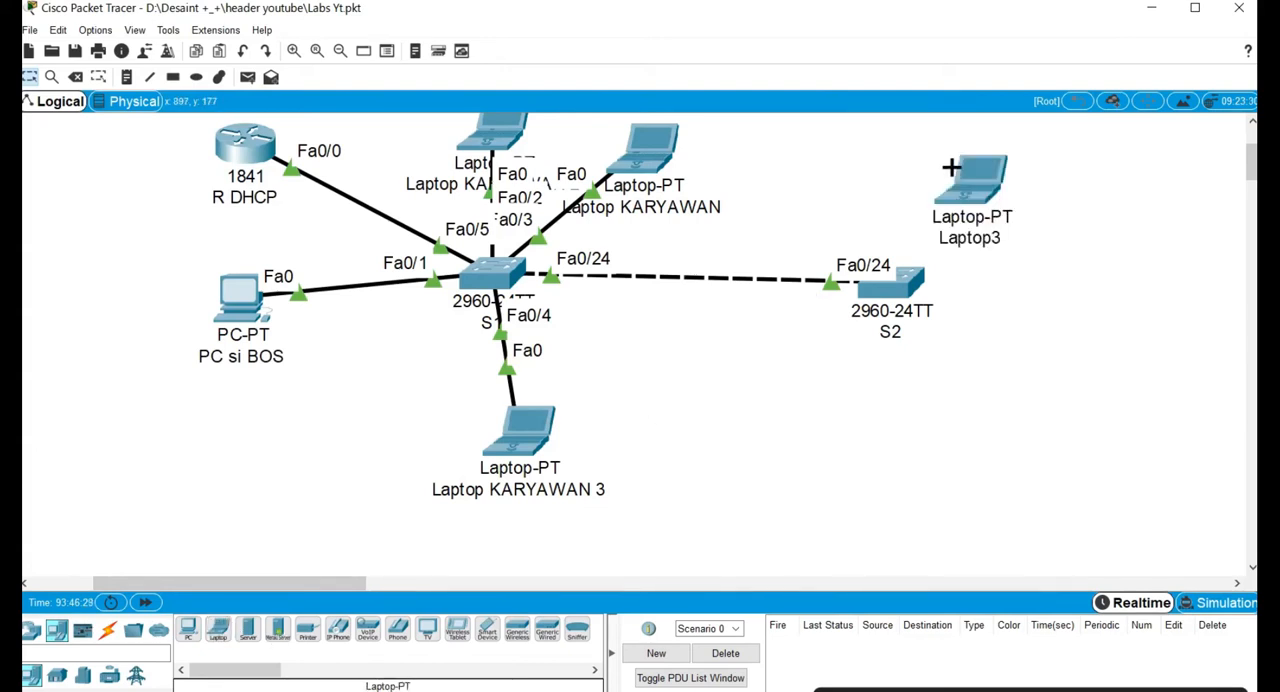
drag(962, 177, 1031, 186)
click(741, 440)
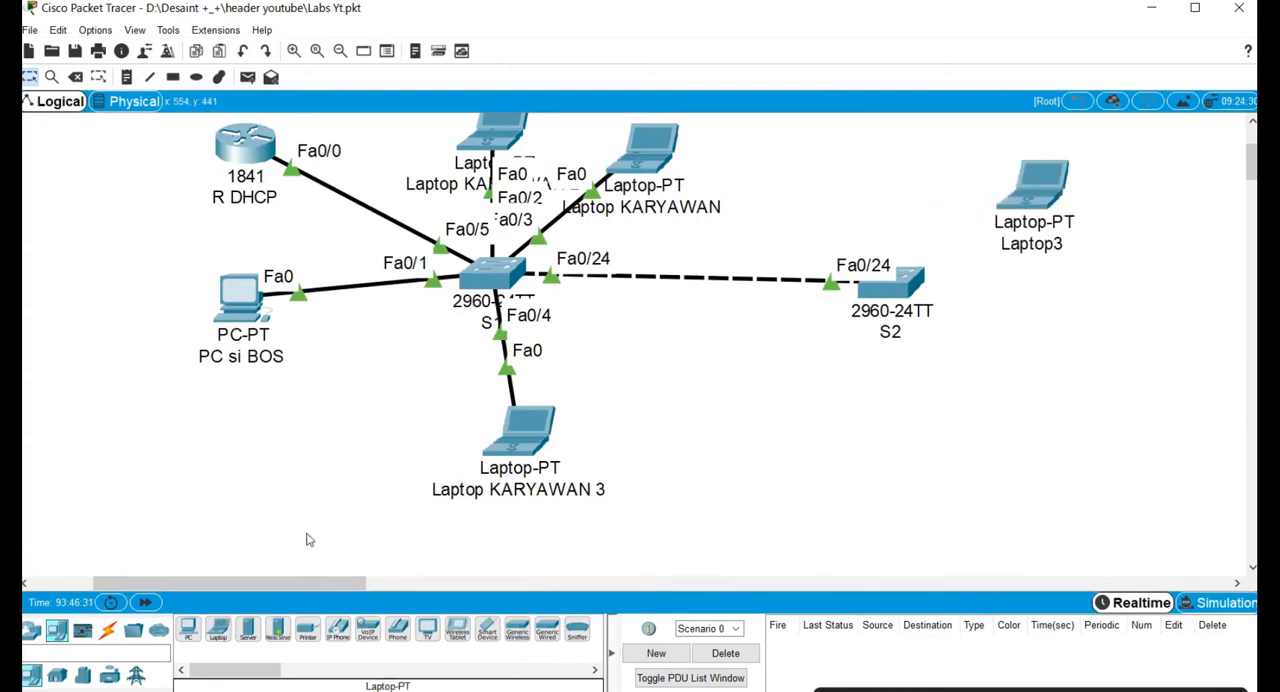
Connect Fa0/1 on S2 to FastEthernet0 on Laptop3 with a copper straight-through cable, and fast-forward the simulation time.
click(108, 630)
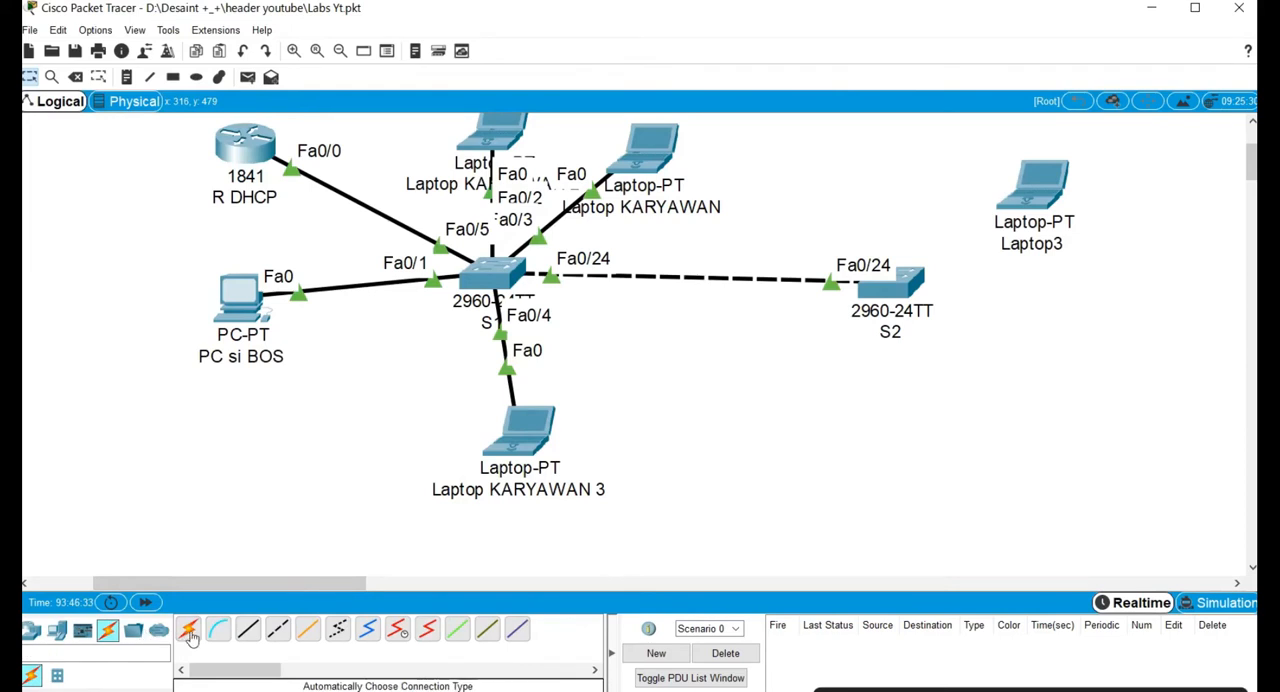
click(249, 637)
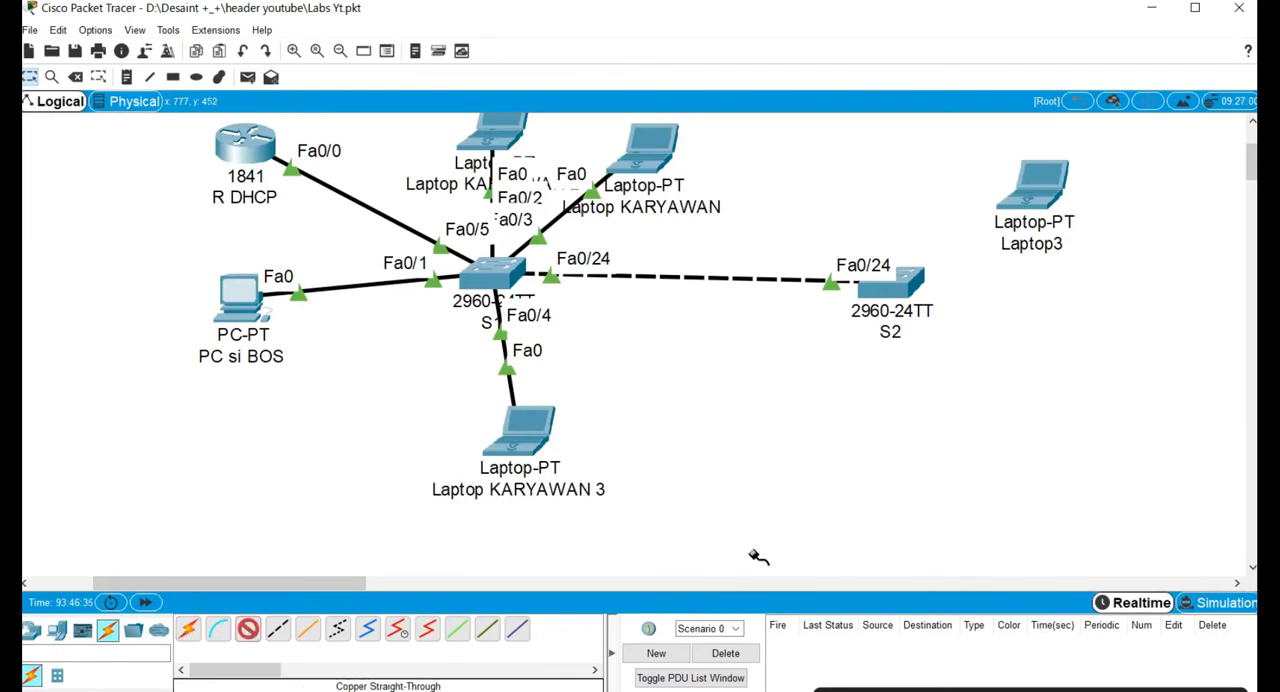
click(911, 283)
click(970, 306)
click(1043, 181)
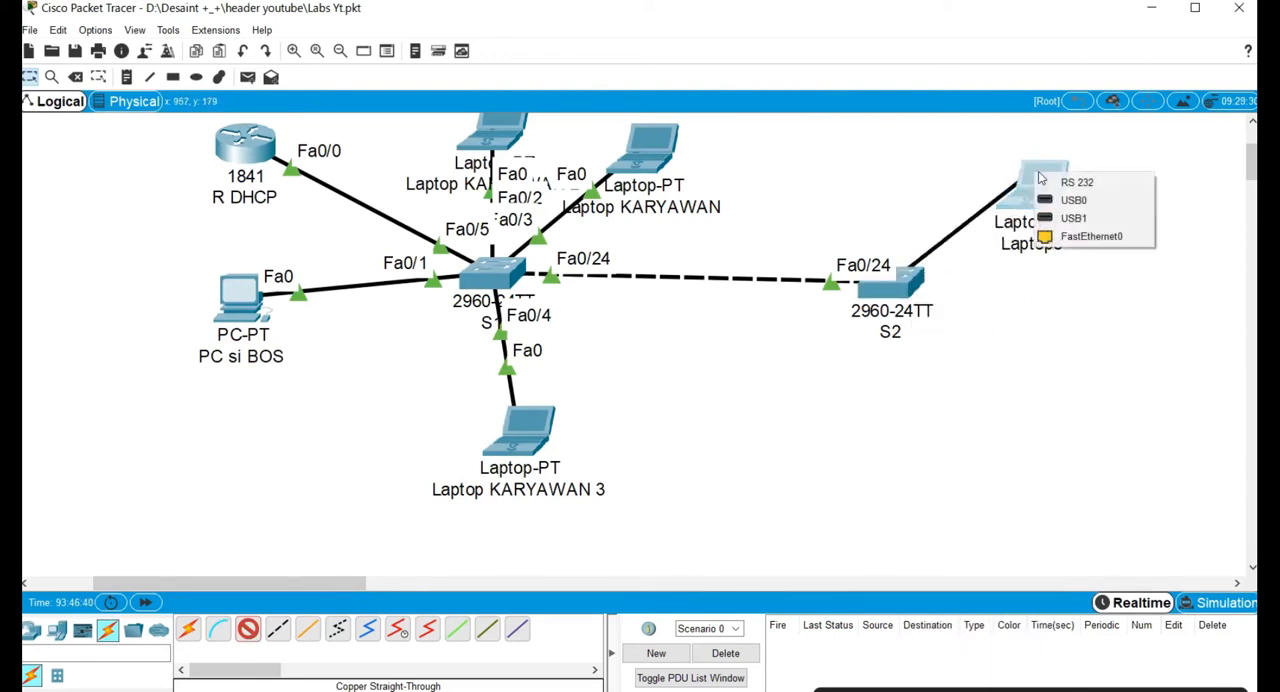
click(1091, 243)
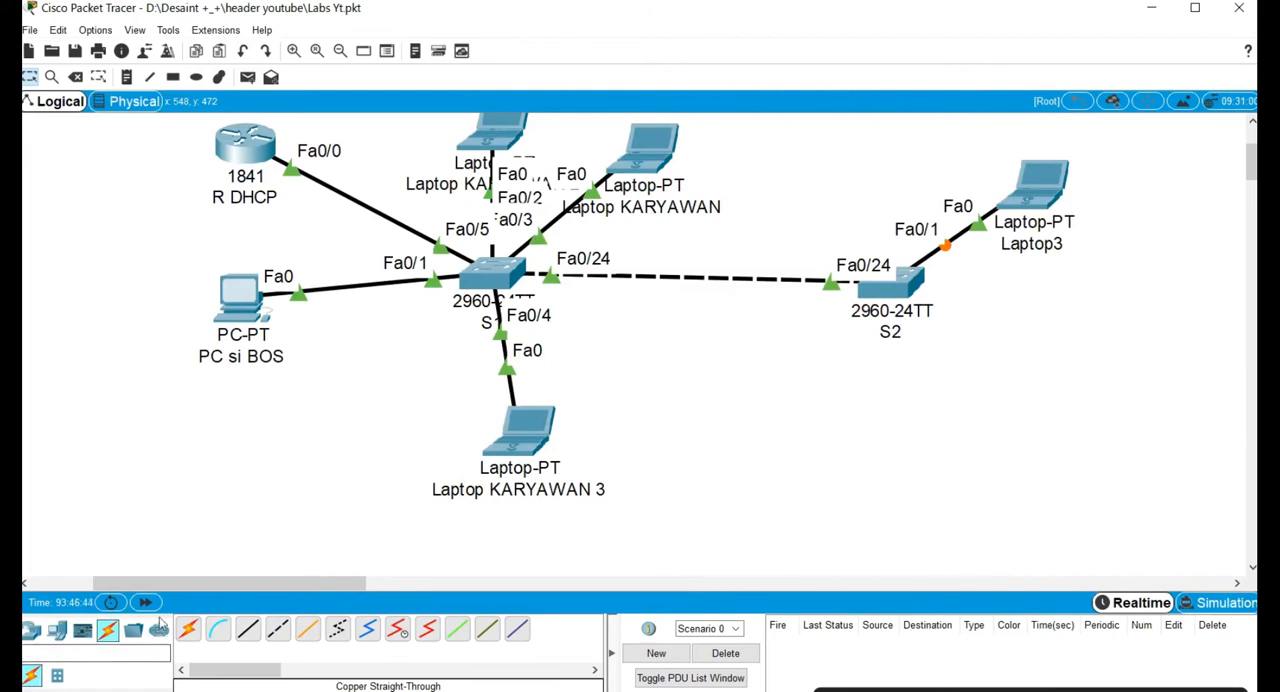
click(145, 602)
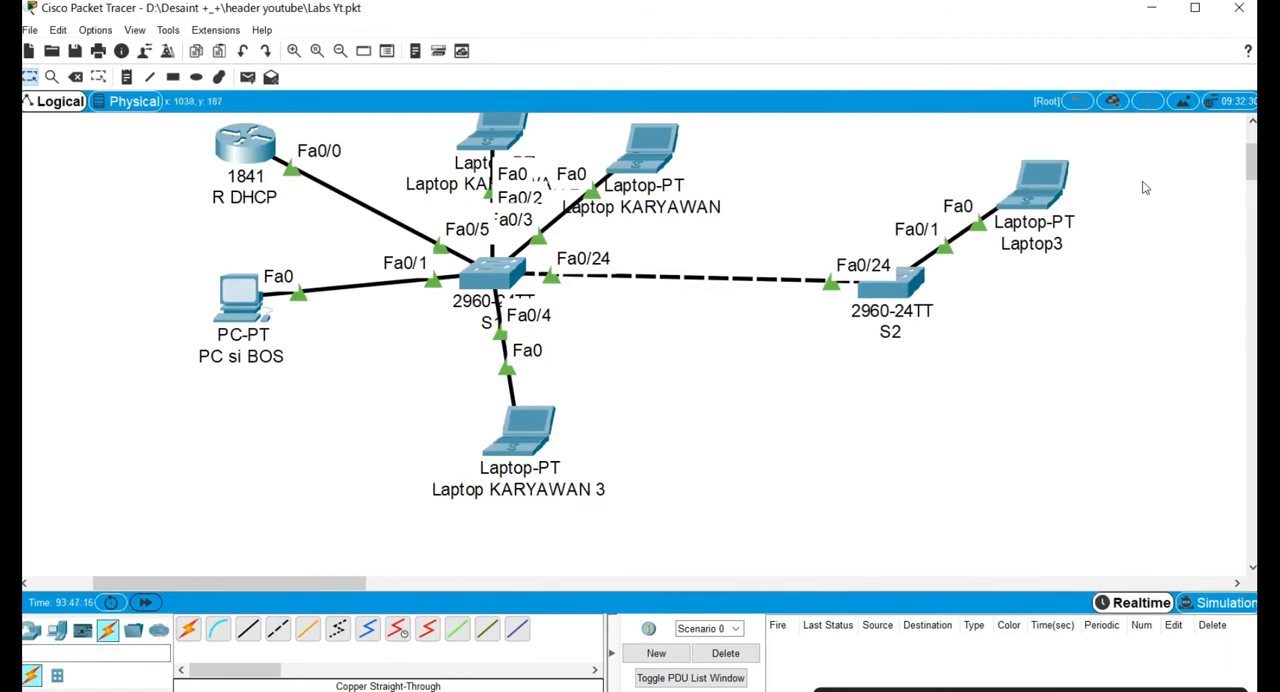
scroll(1145, 182, up, 1)
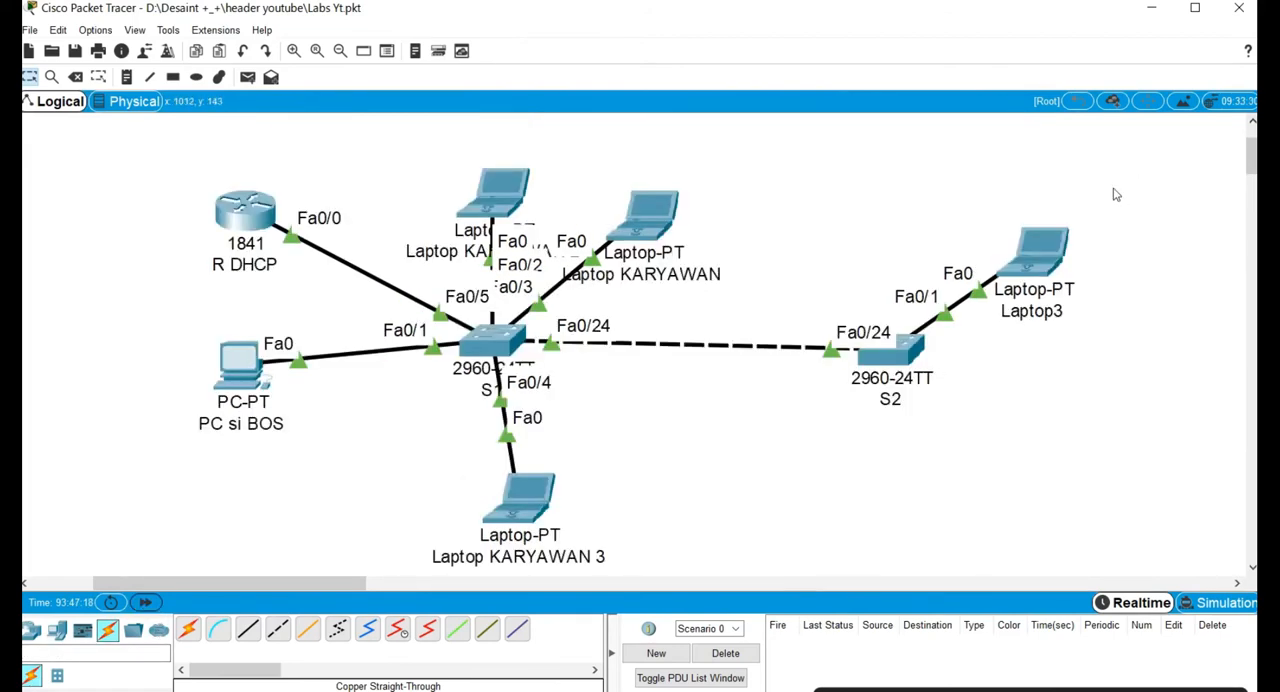
Set Laptop3's IPv4 configuration to DHCP and minimize its window.
click(1030, 260)
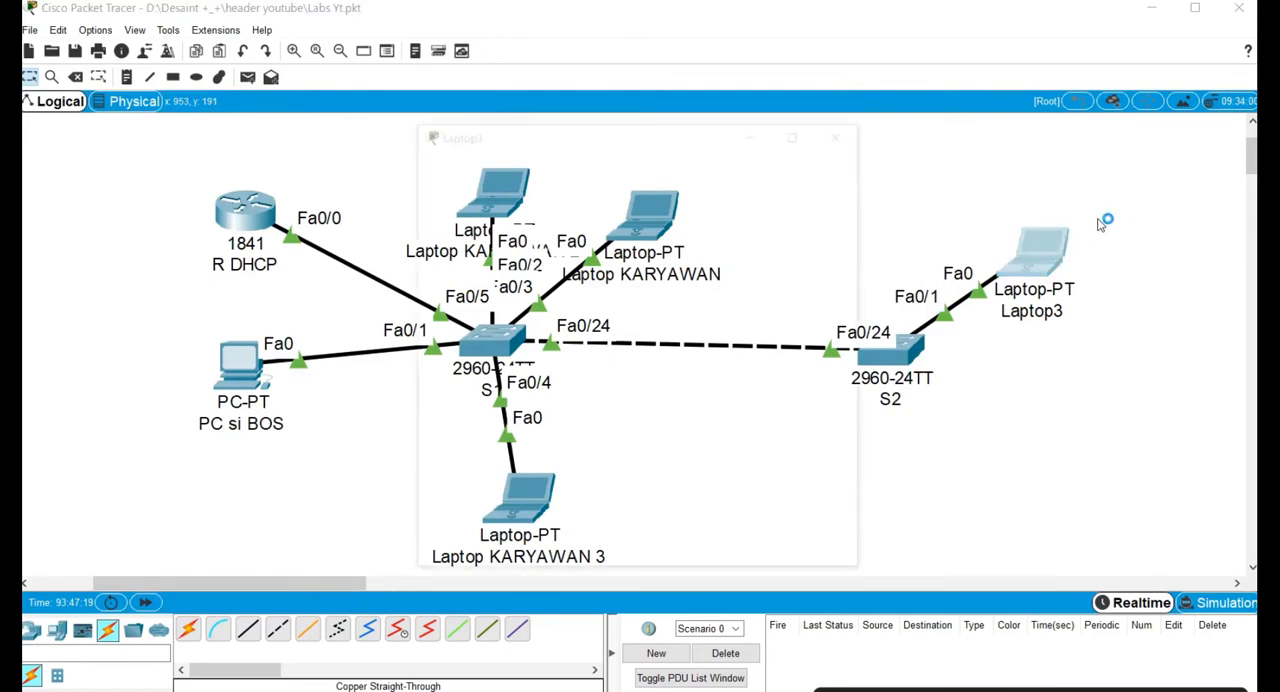
click(733, 208)
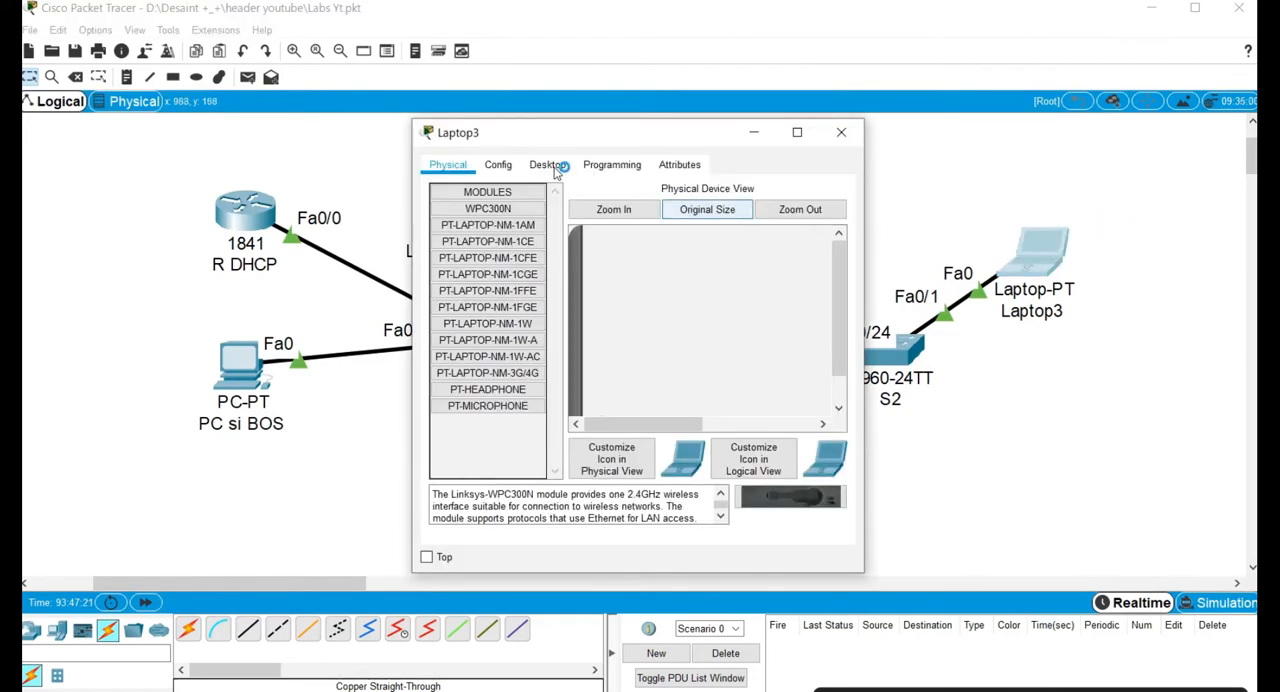
click(550, 165)
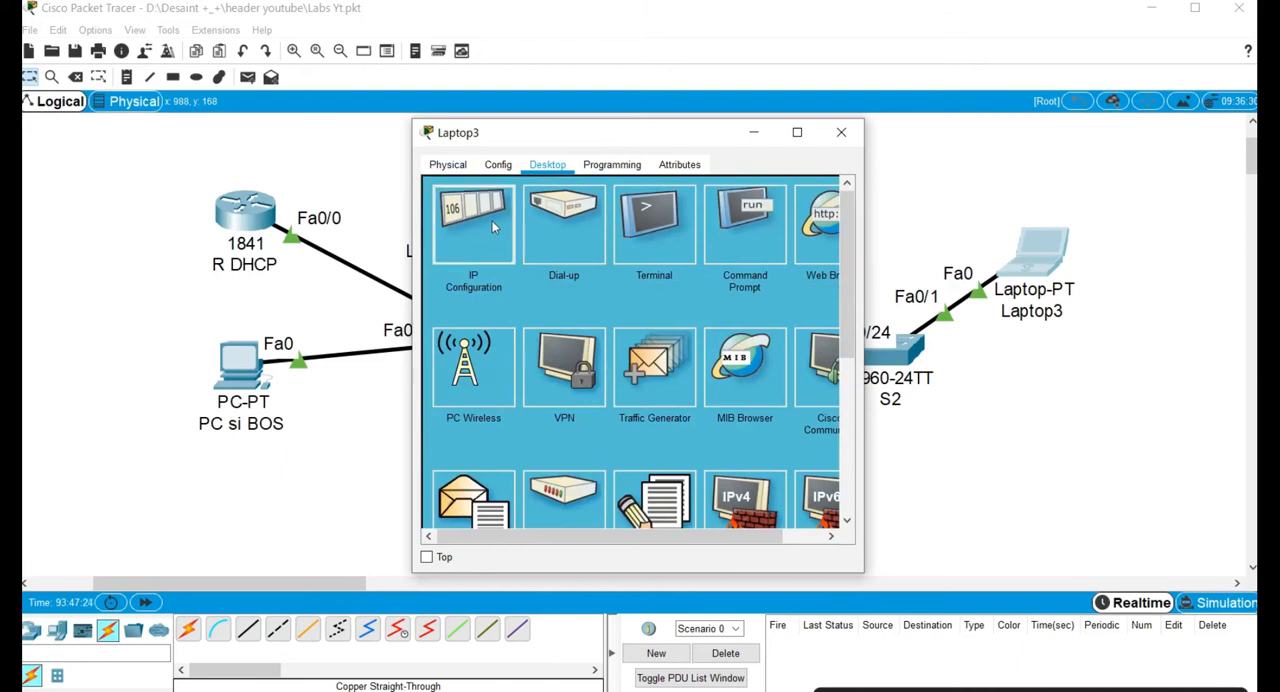
click(492, 220)
click(443, 252)
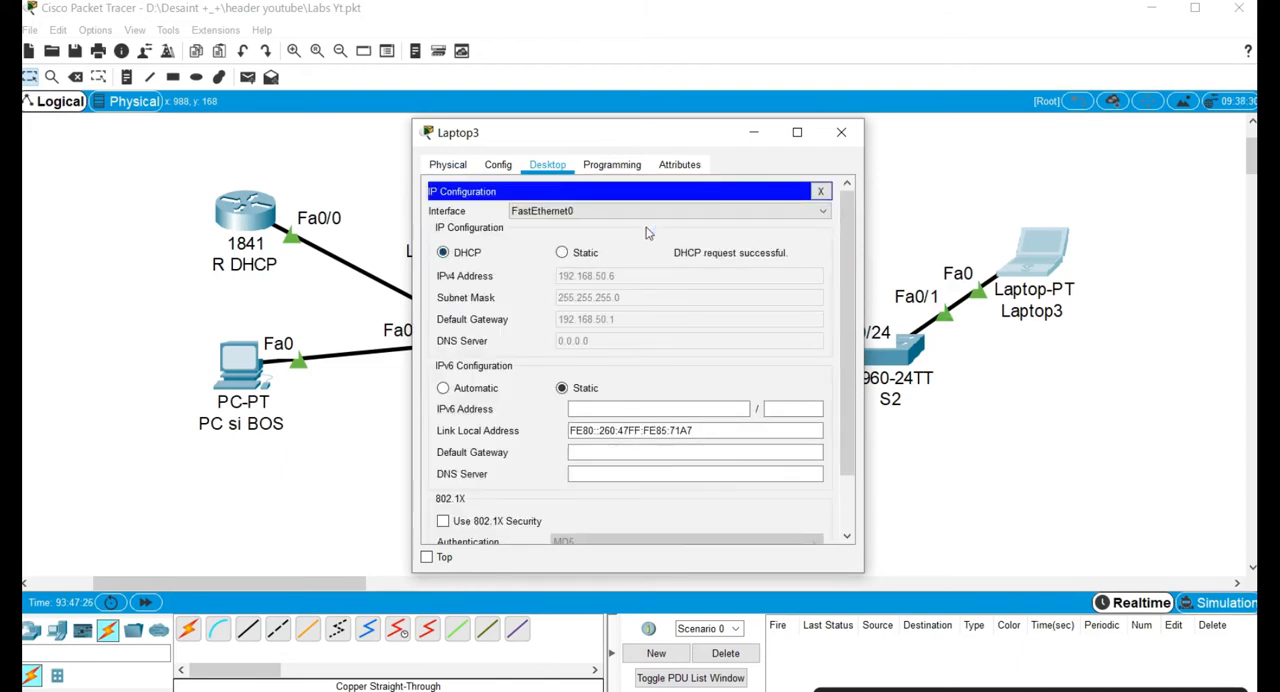
drag(688, 135, 700, 388)
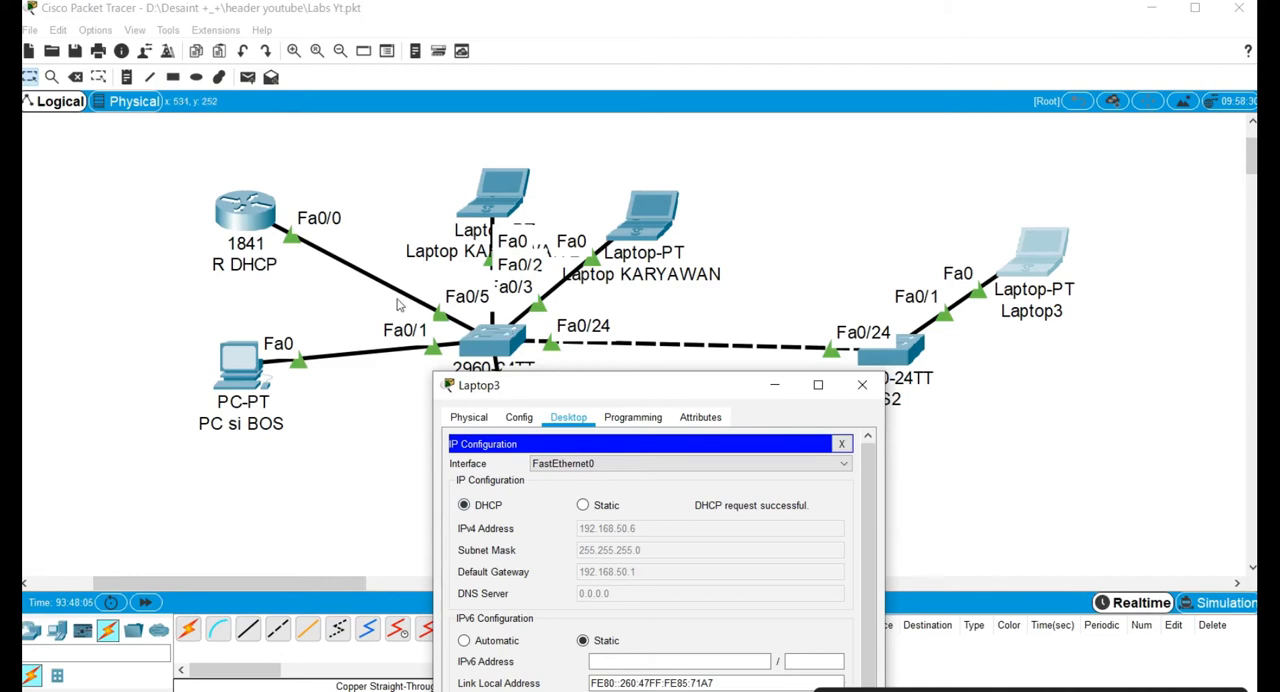
click(775, 385)
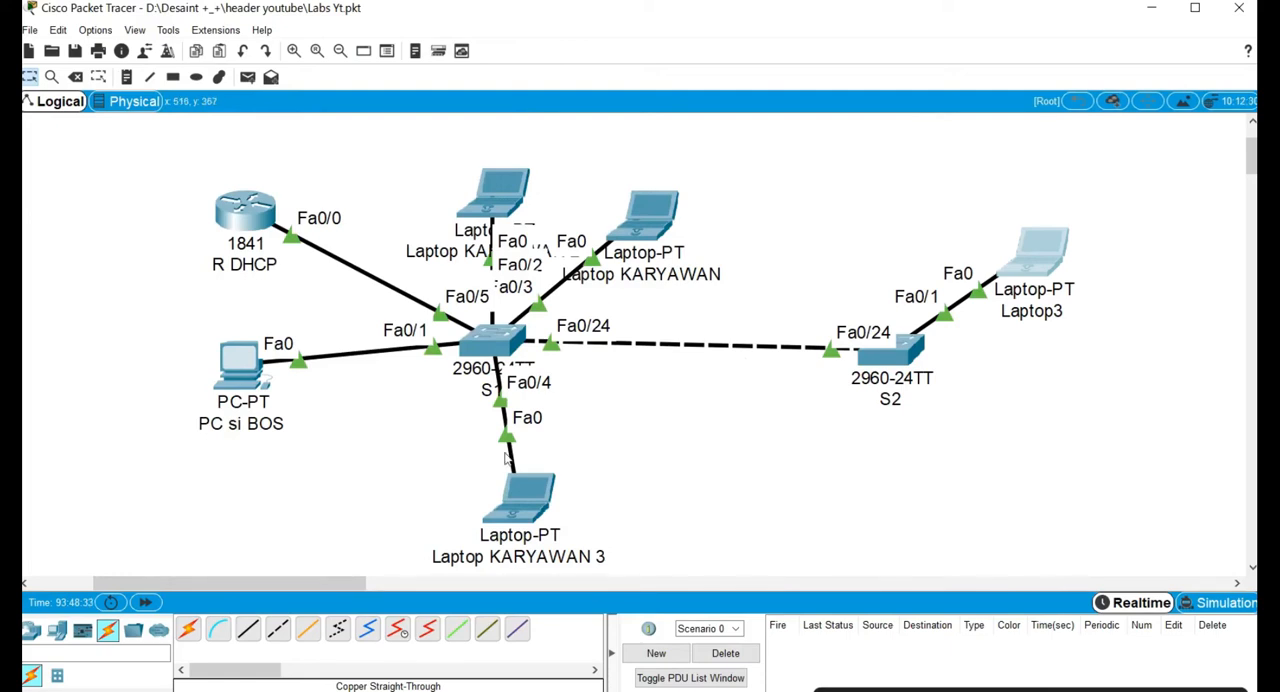
Add a third 2960-24TT switch to the workspace, below and to the left of S2.
click(31, 629)
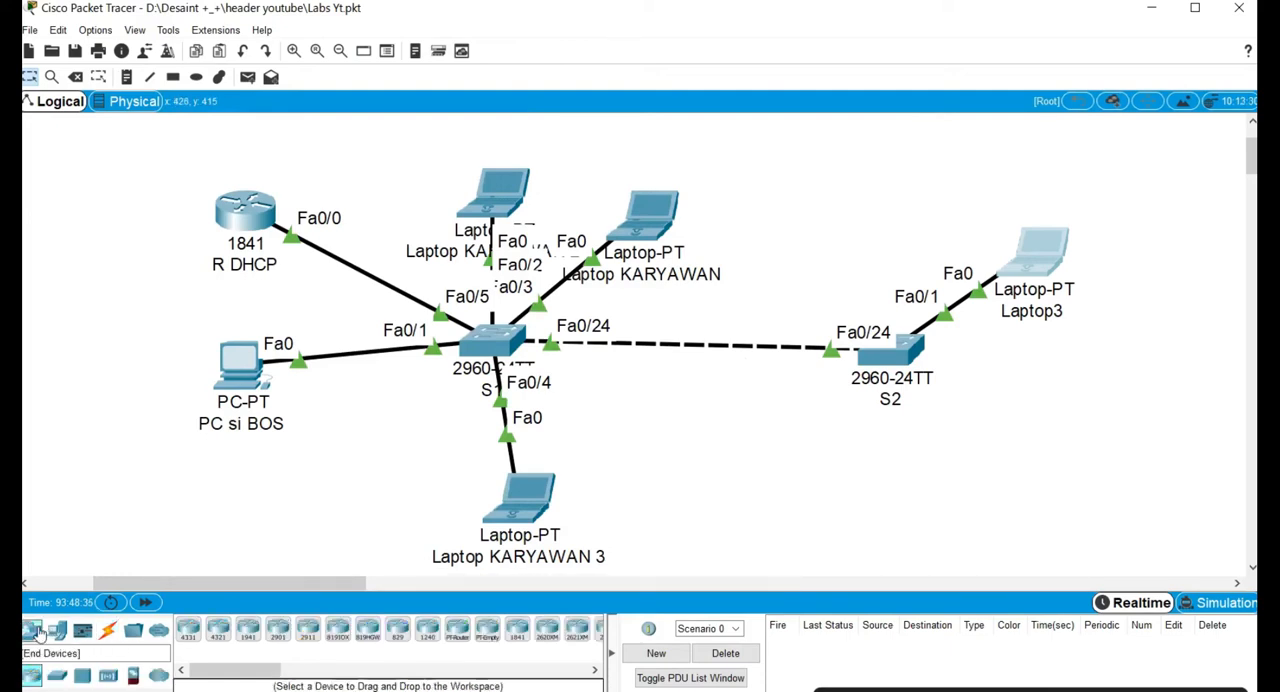
click(57, 675)
click(188, 628)
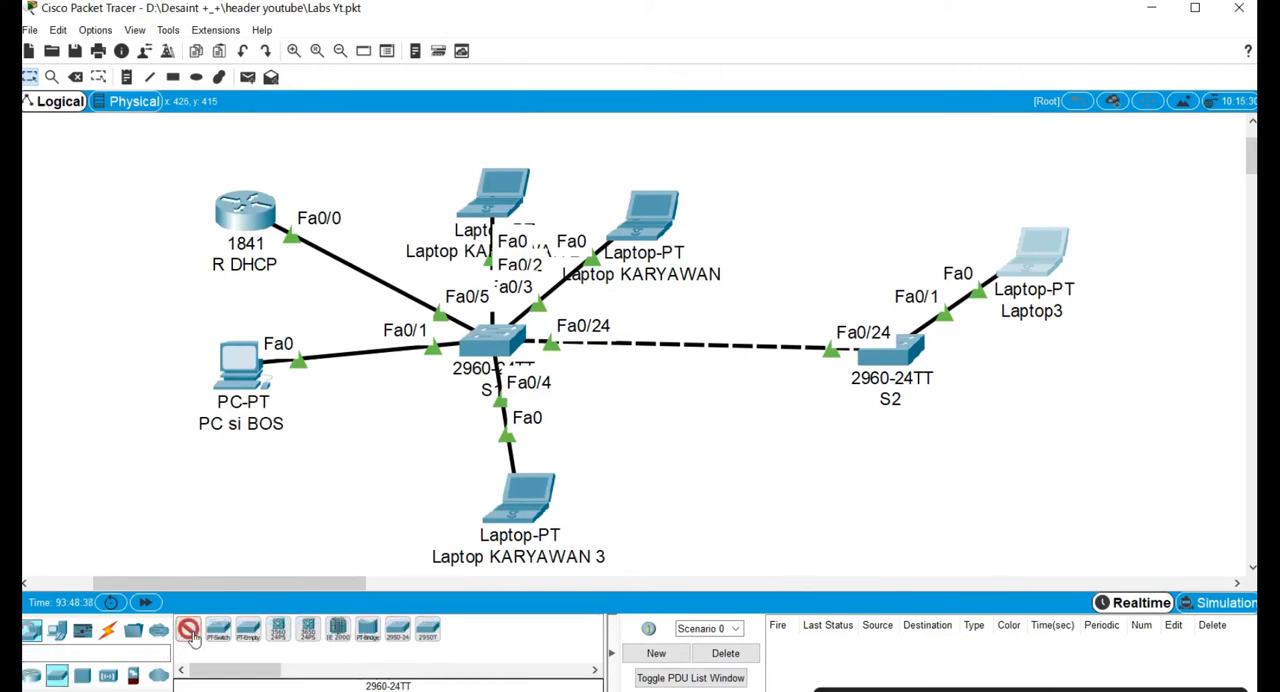
click(756, 426)
drag(755, 421, 745, 455)
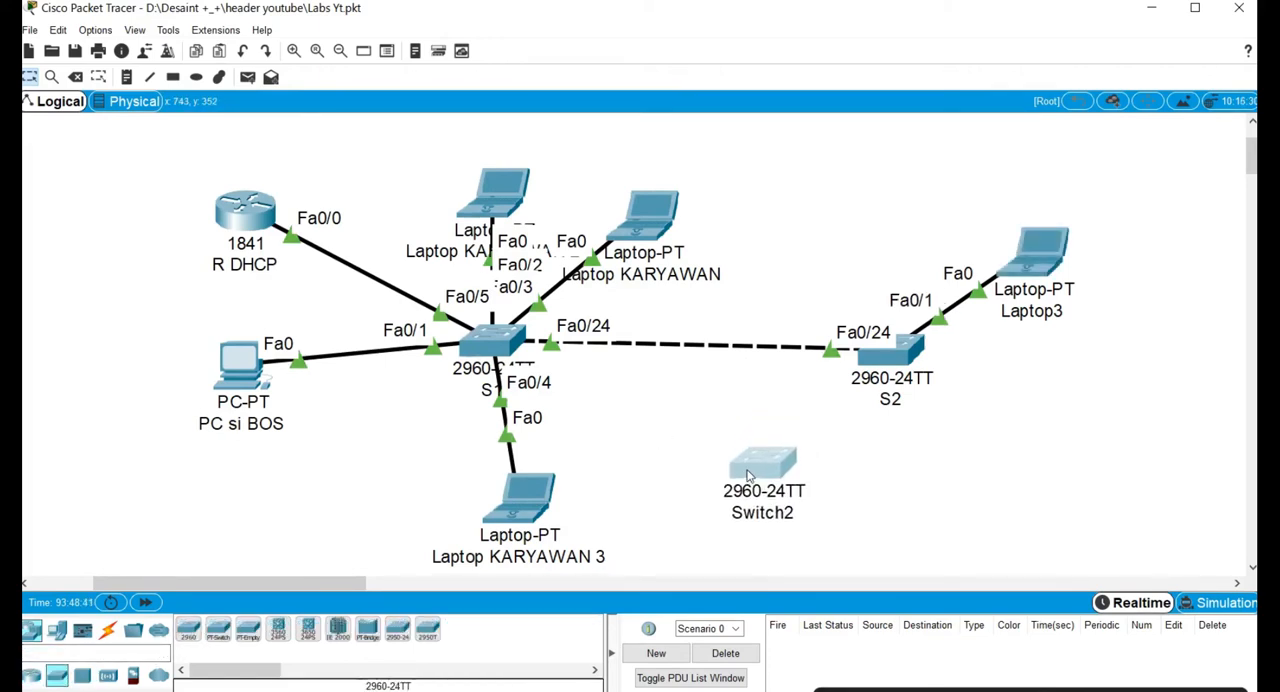
Connect Fa0/24 on Switch2 to Fa0/23 on S2 with a copper cross-over cable.
click(107, 628)
click(276, 628)
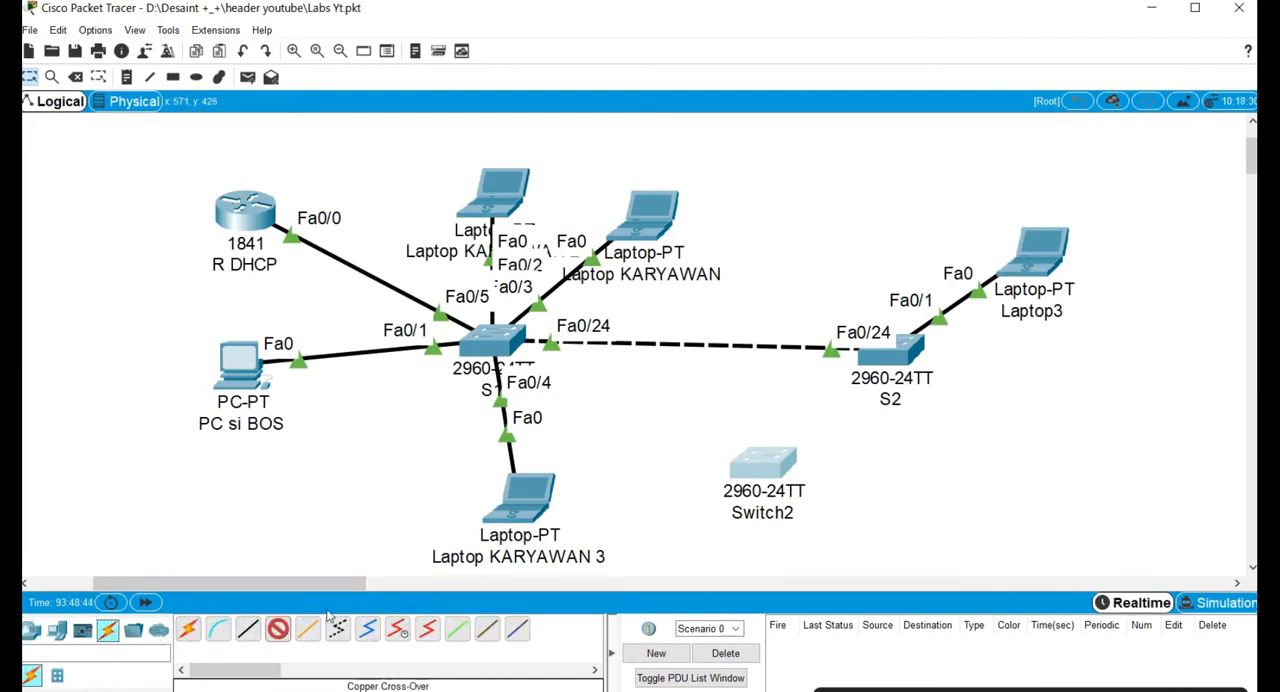
click(770, 462)
click(878, 418)
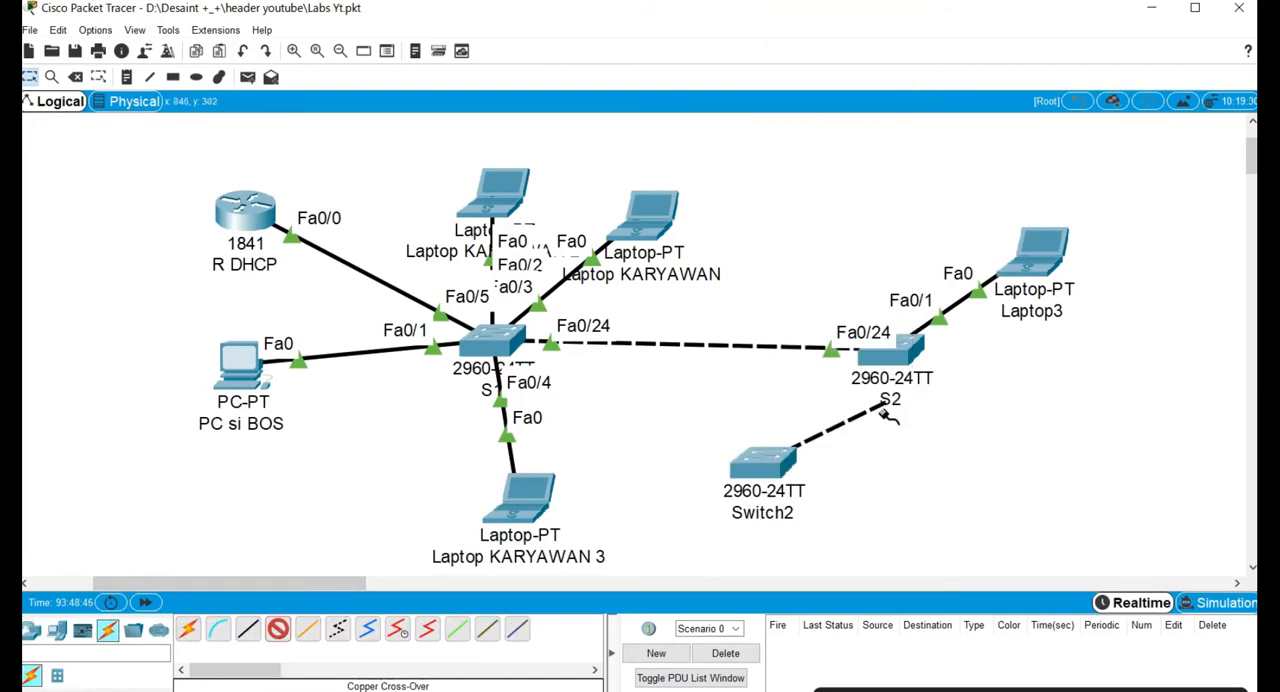
click(905, 352)
click(942, 348)
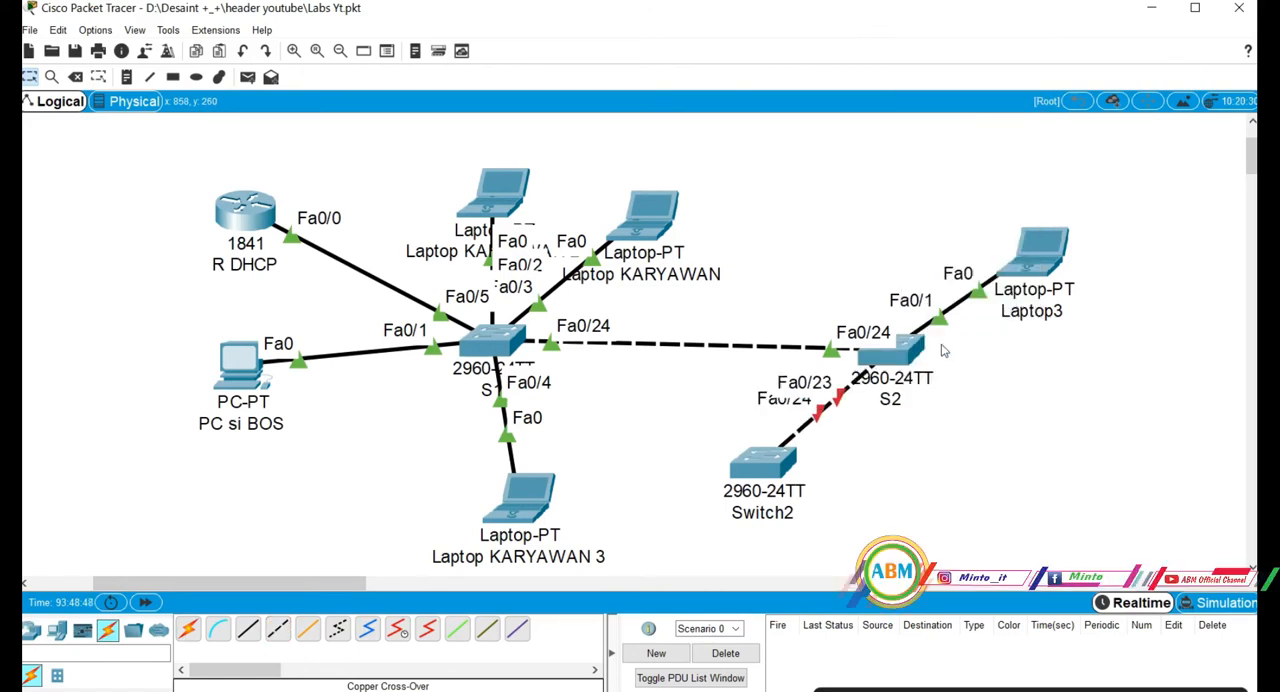
Move Switch2 farther down and left, away from S2, and fast-forward the simulation time.
drag(763, 472, 712, 490)
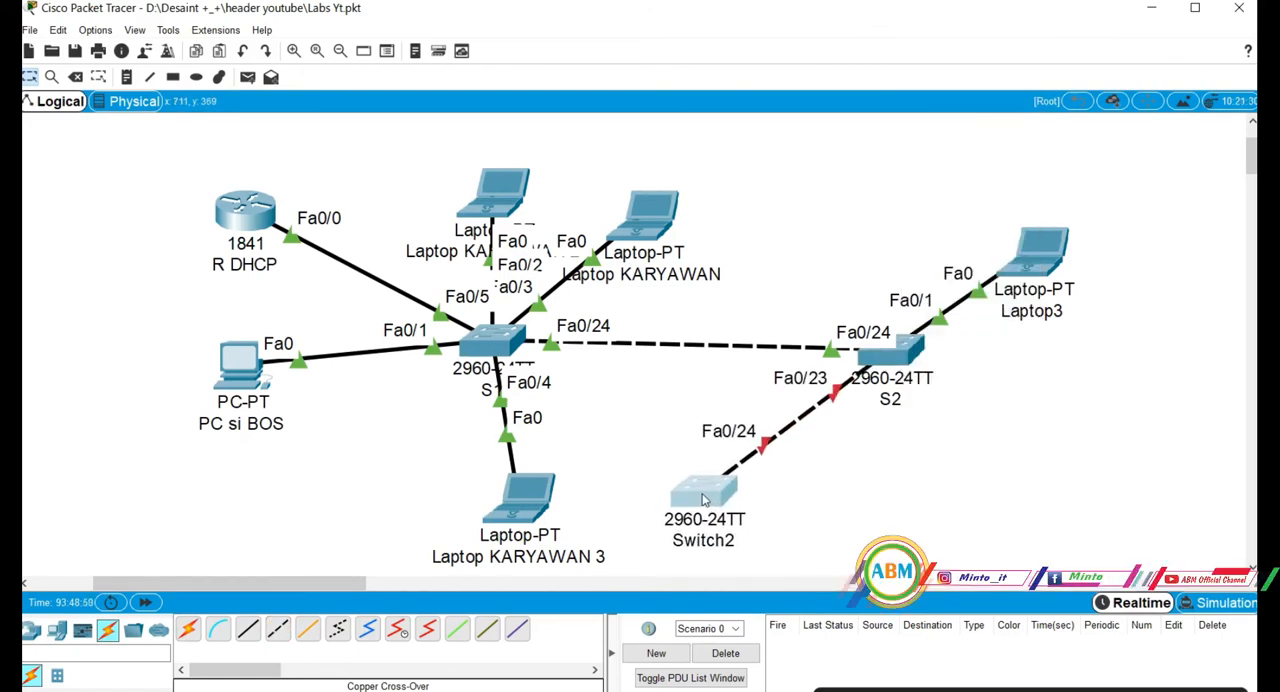
click(782, 469)
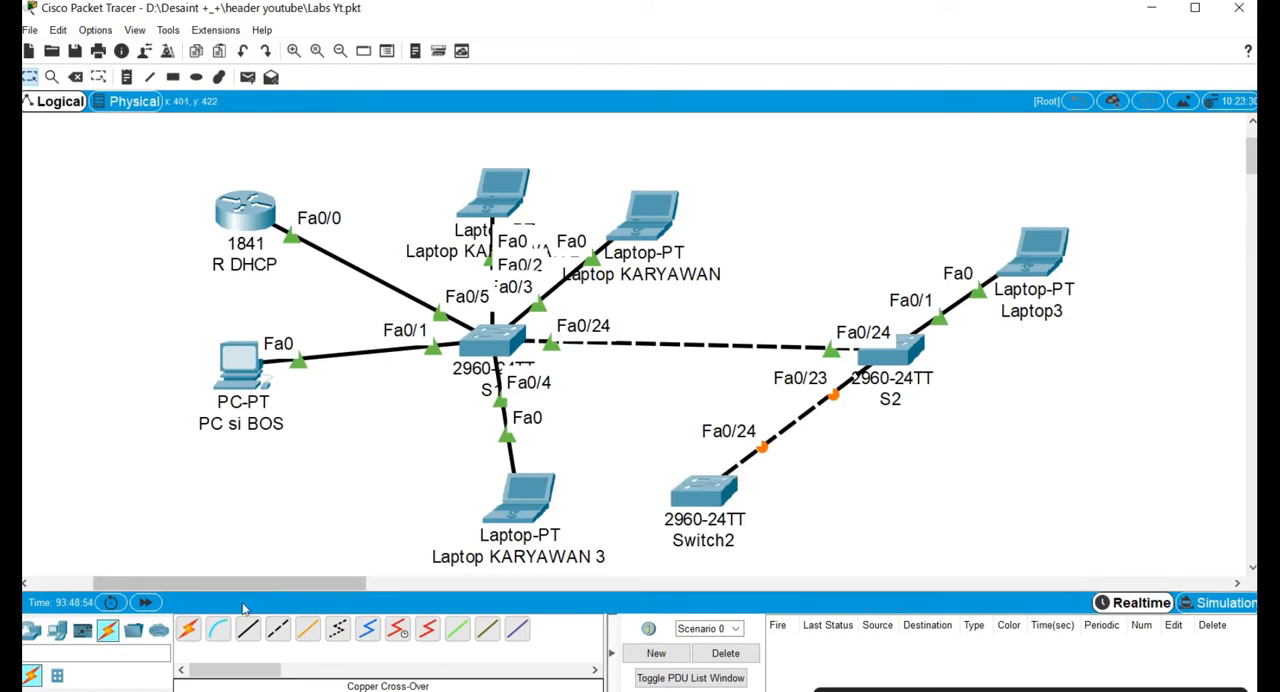
click(146, 603)
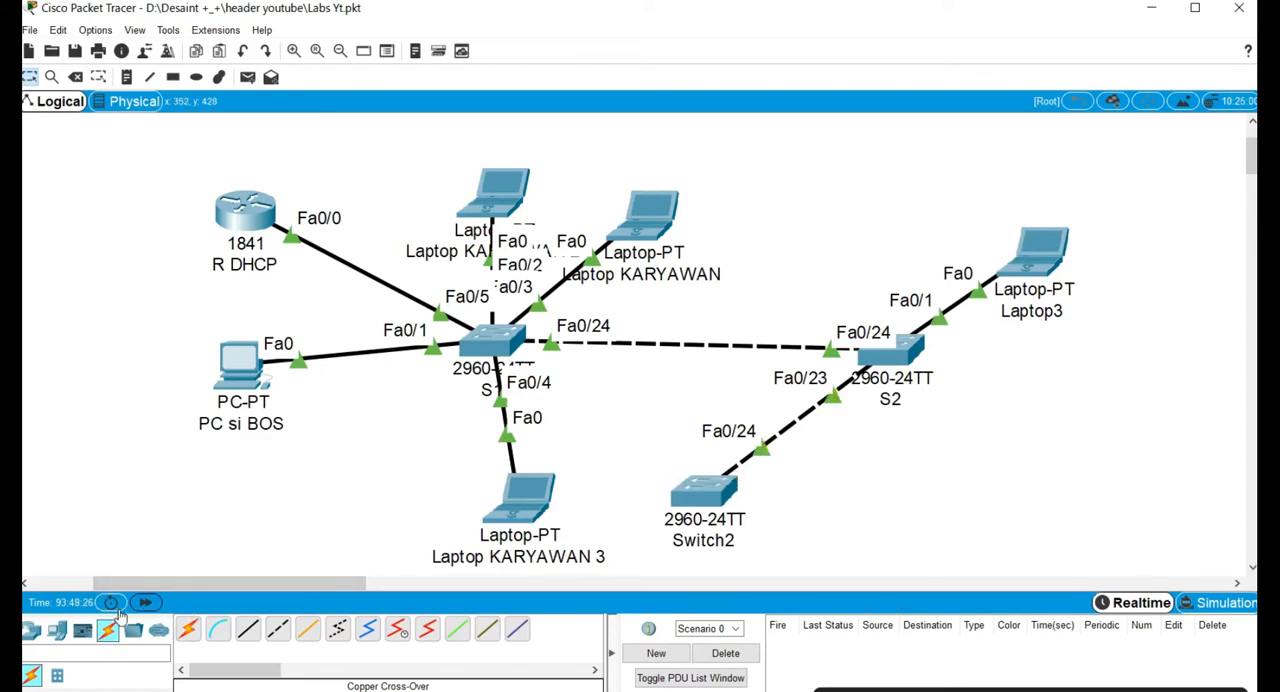
Add a PC-PT to the workspace, between Laptop KARYAWAN 3 and the link from Switch2 to S2.
click(57, 628)
click(188, 628)
click(676, 410)
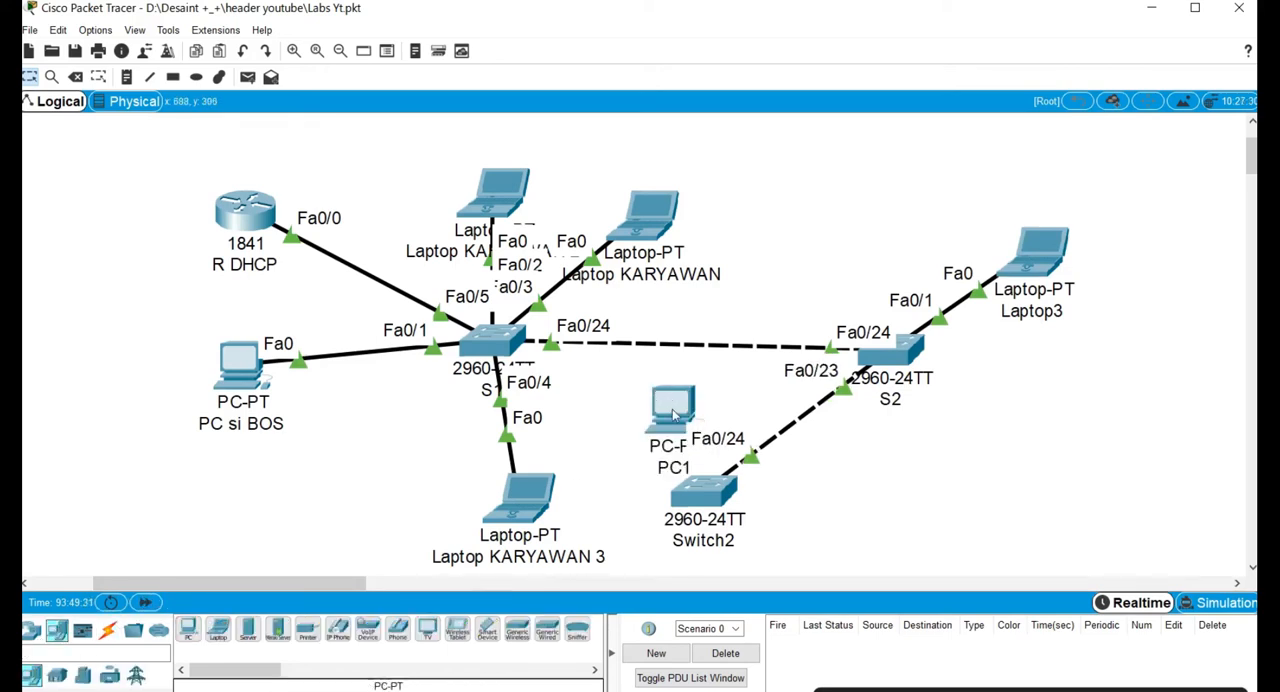
drag(676, 410, 614, 385)
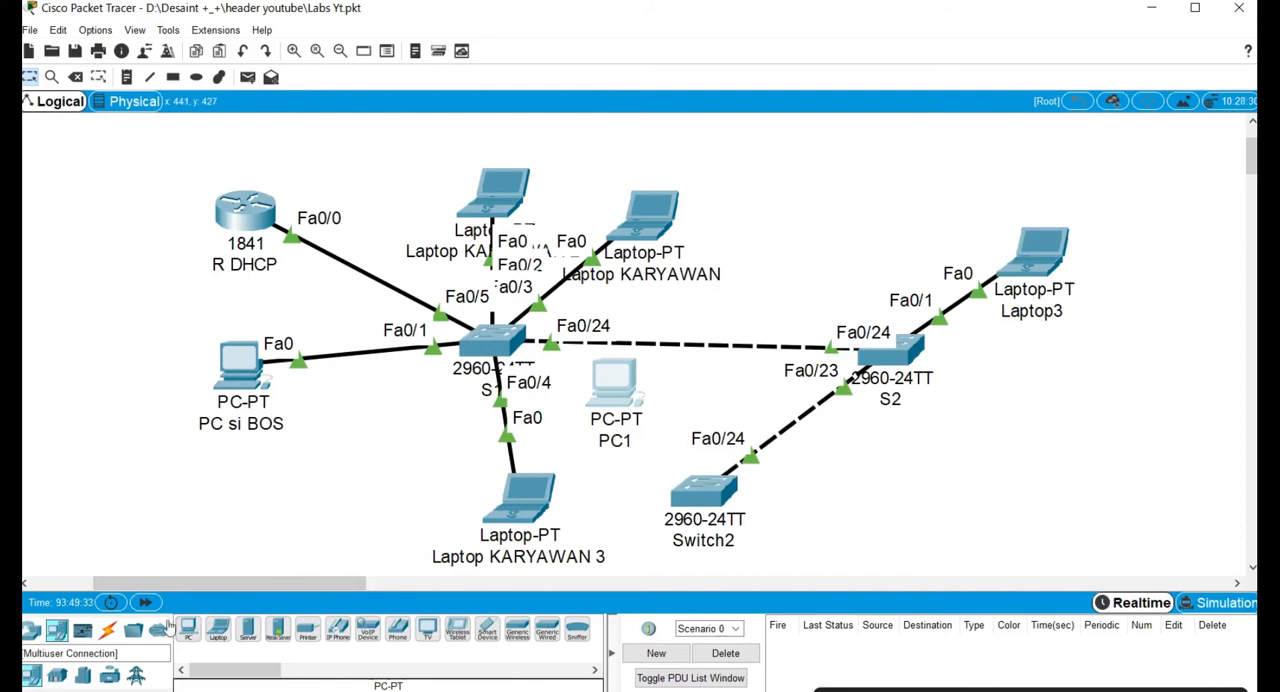
Connect PC1 to Switch2 with the automatically chosen connection type, and move PC1 to the right of Switch2.
click(108, 630)
click(188, 628)
click(615, 385)
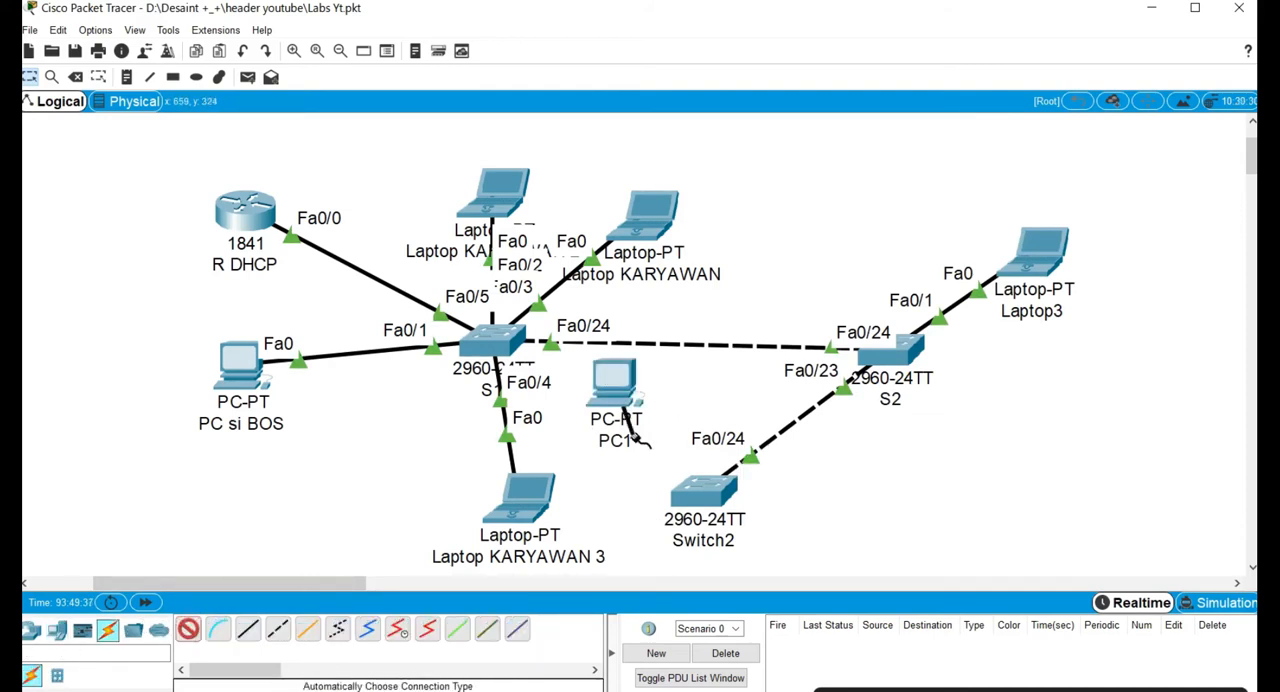
click(683, 488)
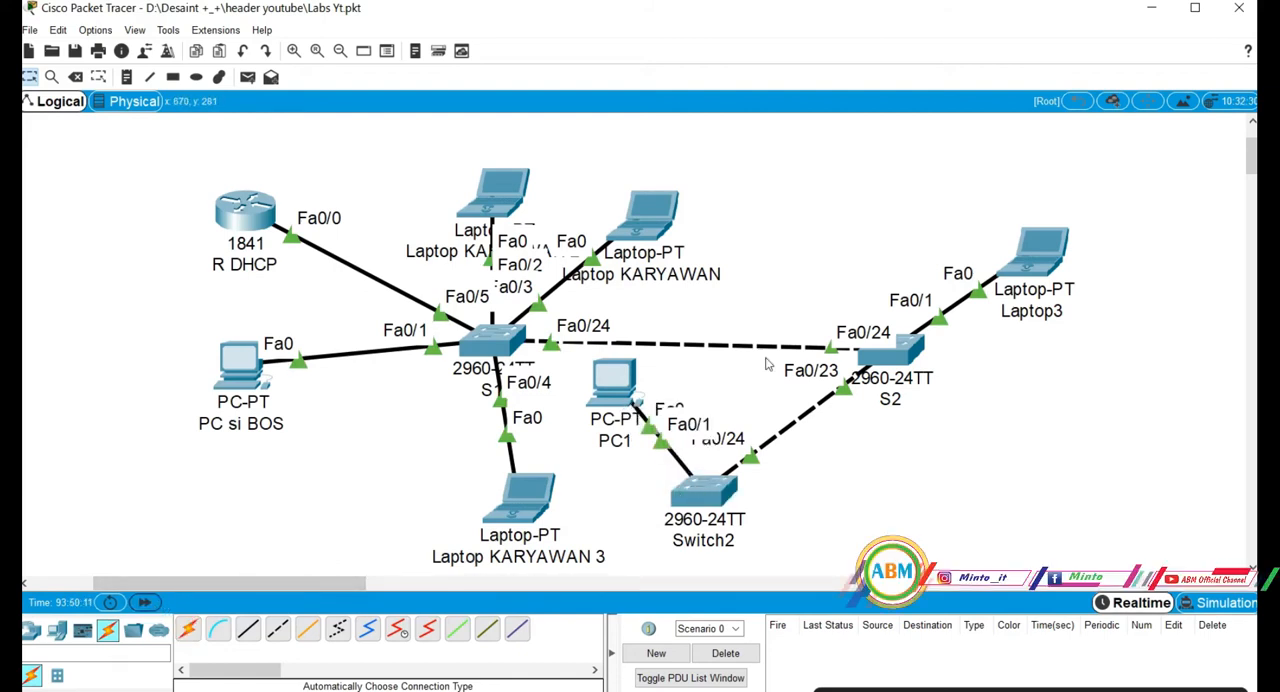
drag(594, 377, 1005, 490)
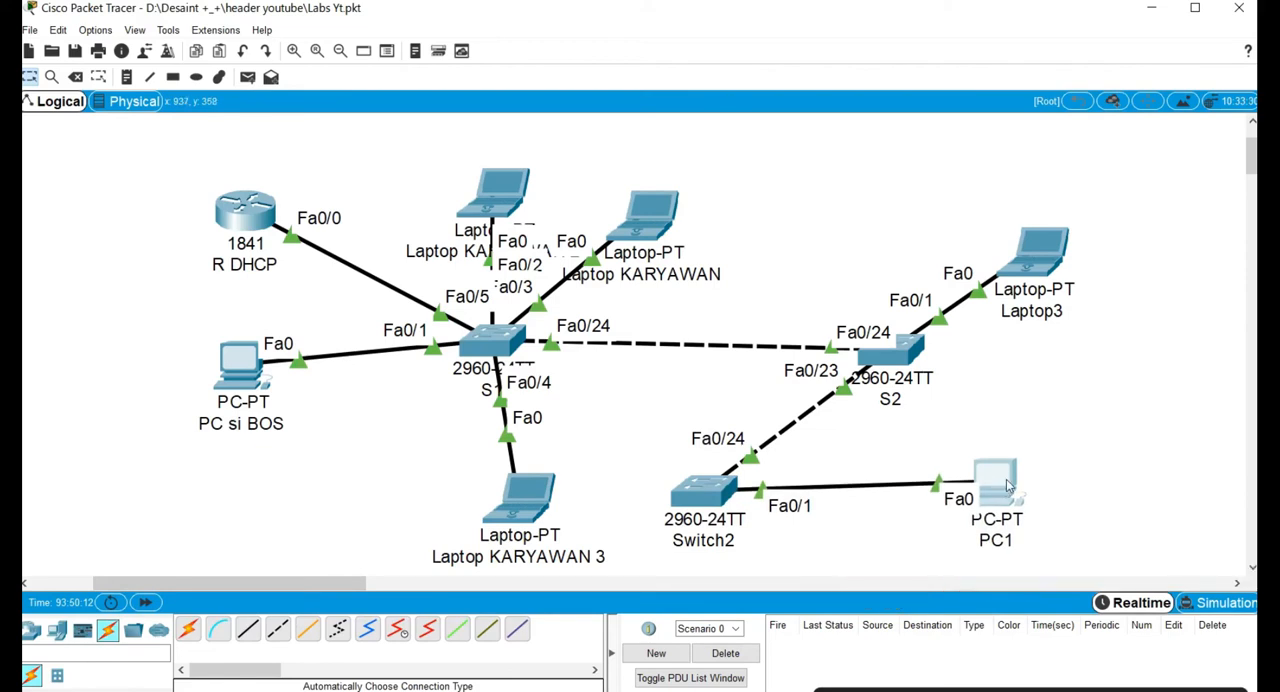
Set PC1's IPv4 configuration to DHCP and close its window.
click(1006, 486)
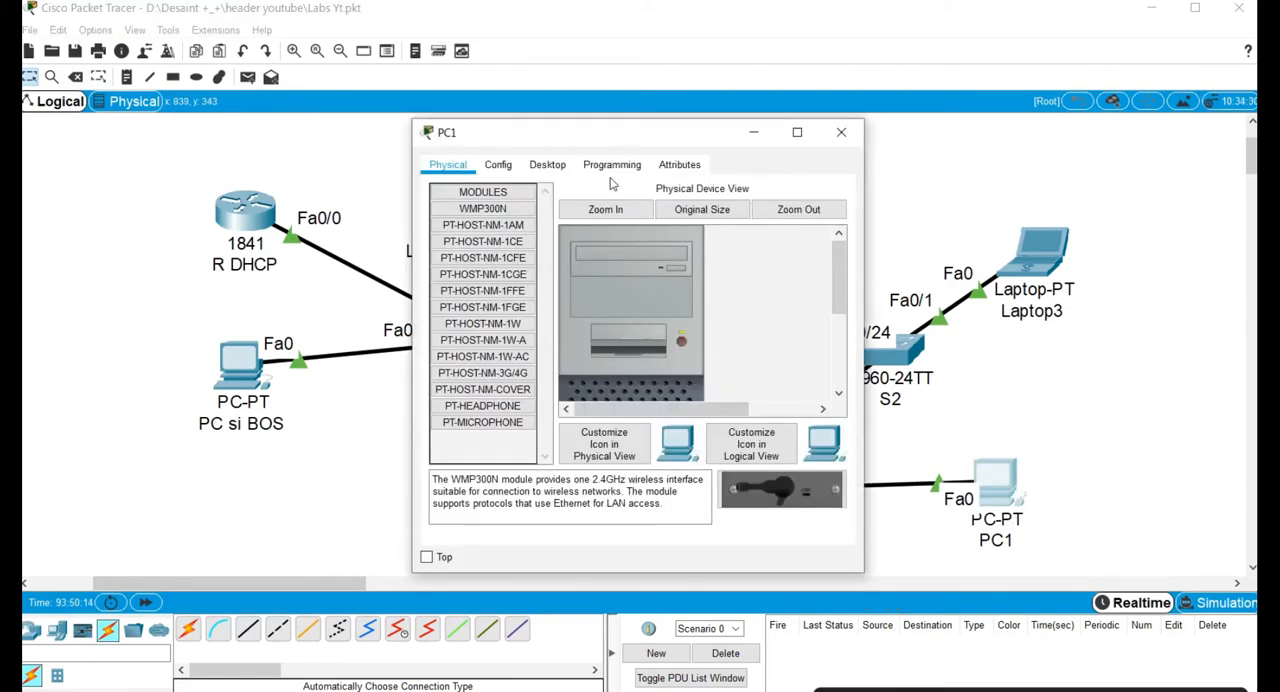
click(558, 168)
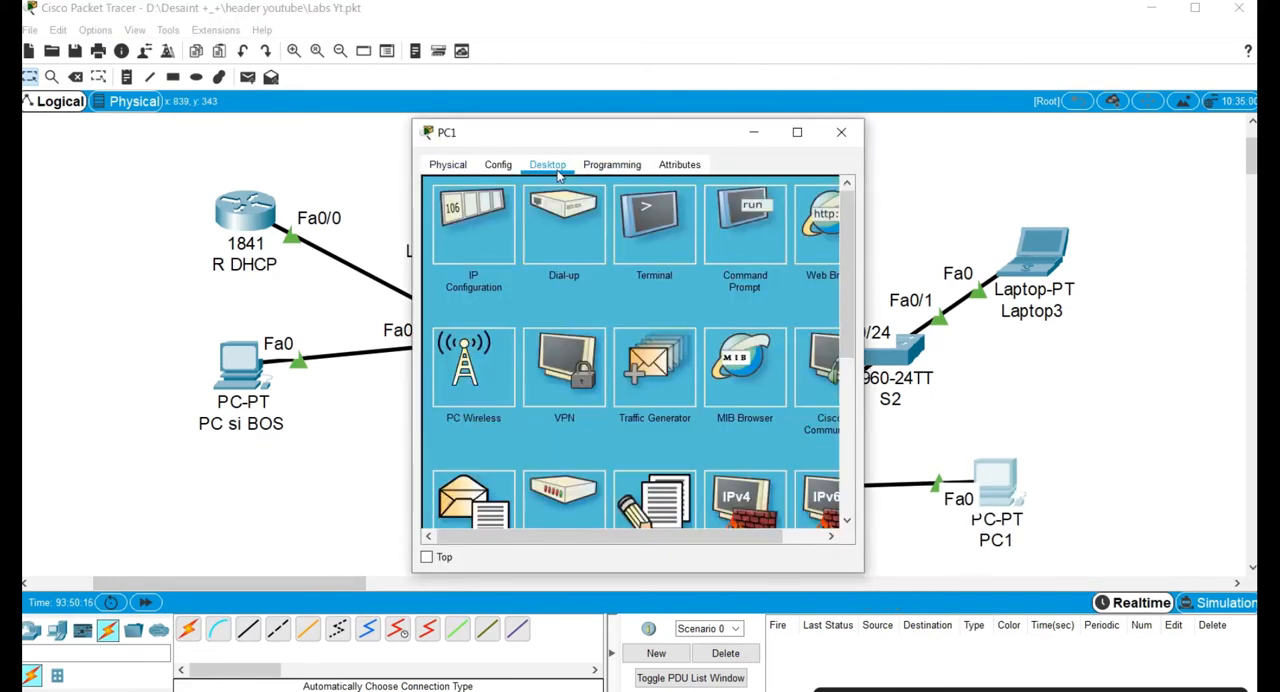
click(486, 232)
click(469, 251)
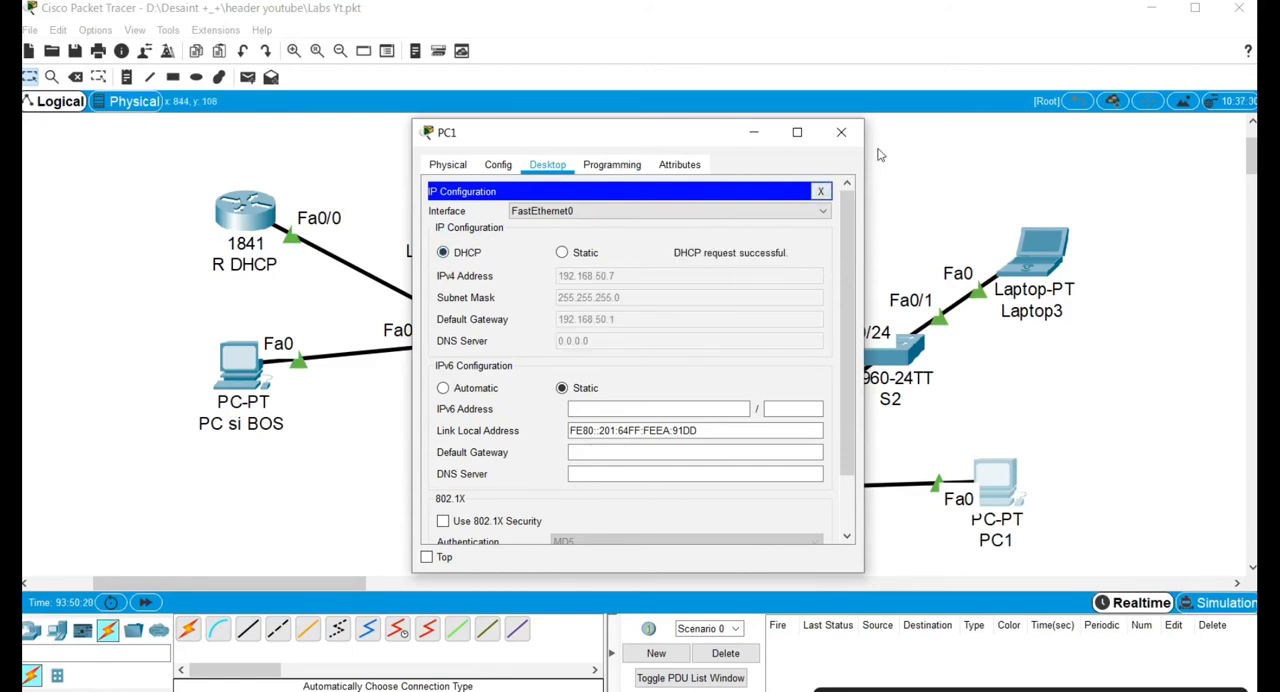
click(841, 132)
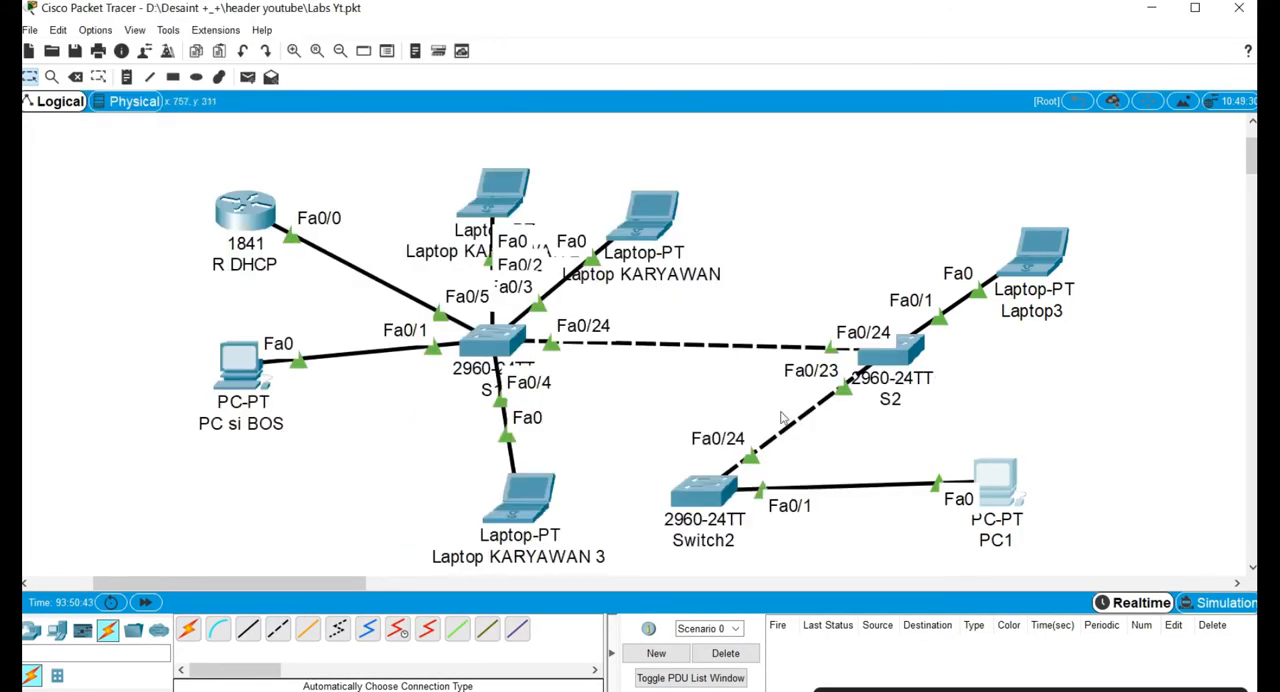
Rename Switch2 as S3.
click(686, 538)
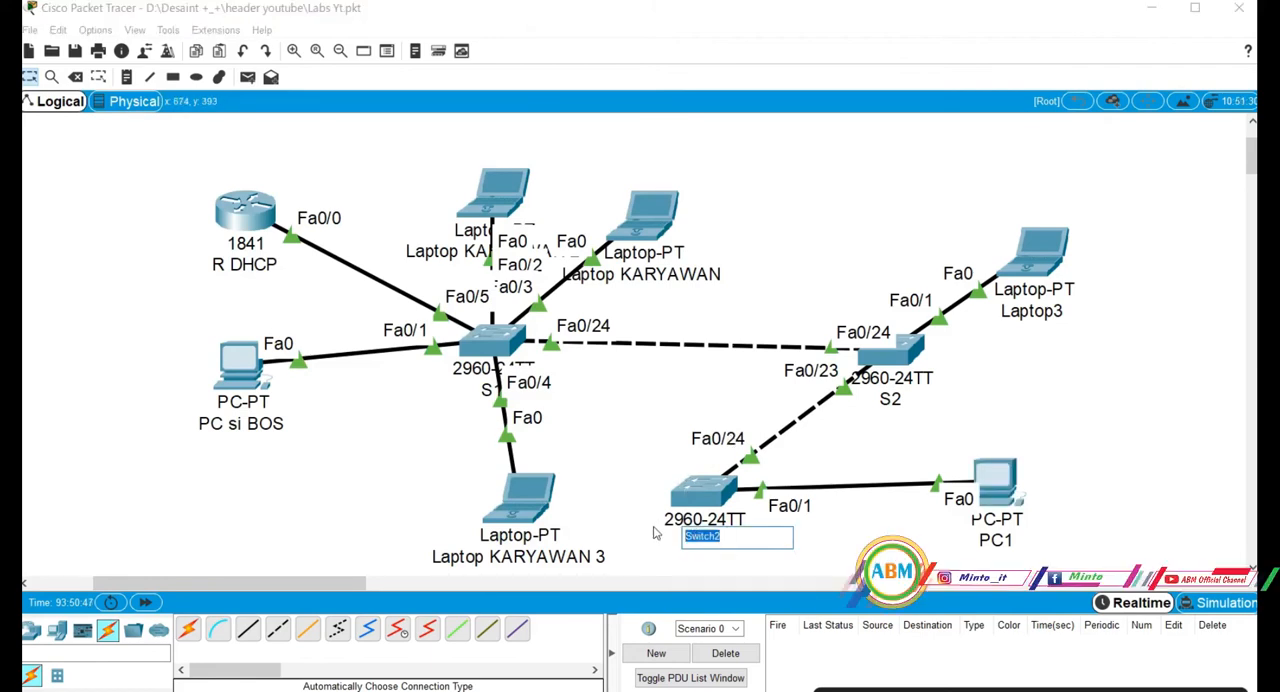
text(S3)
key(Return)
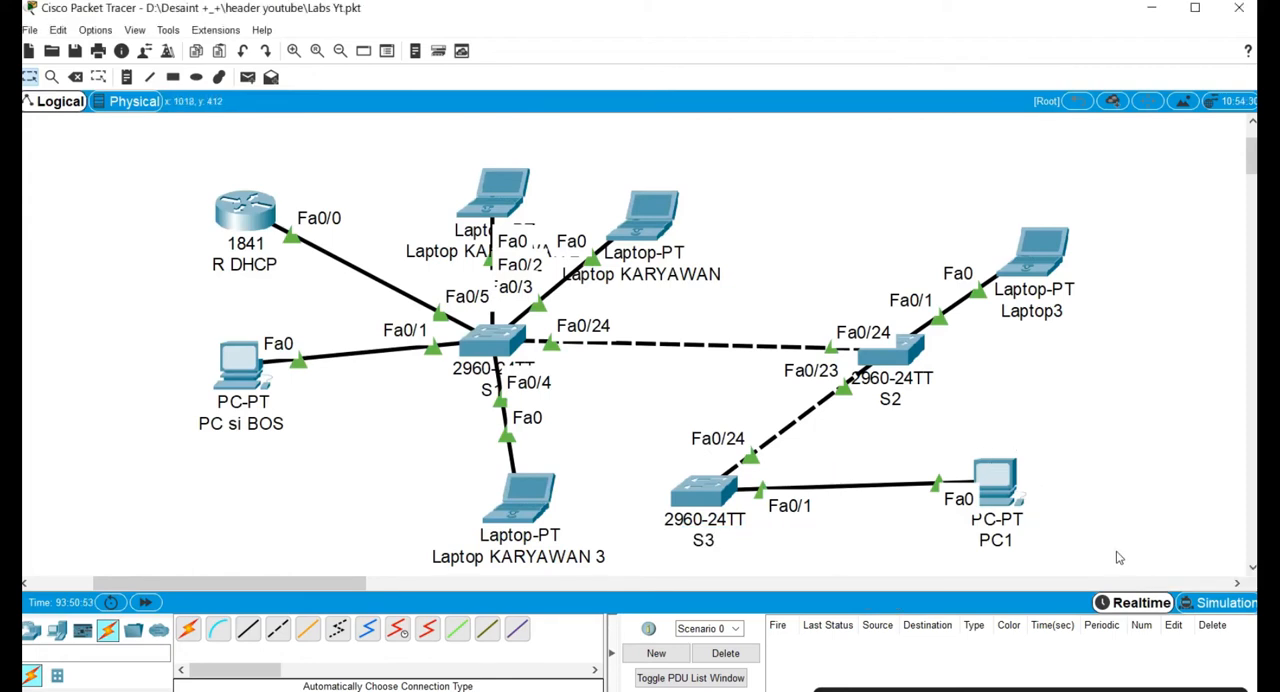
Change to Simulation mode, run the capture briefly, and reset the simulation to clear its event list.
click(1225, 605)
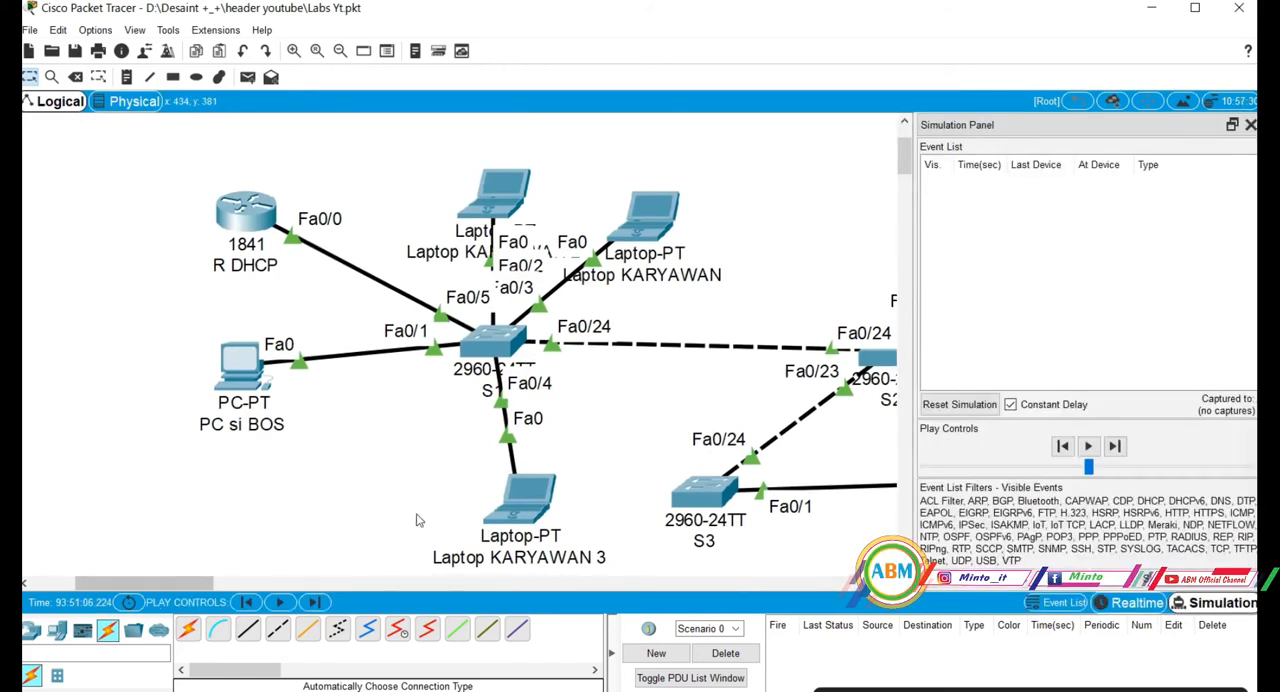
drag(167, 583, 196, 593)
click(1088, 446)
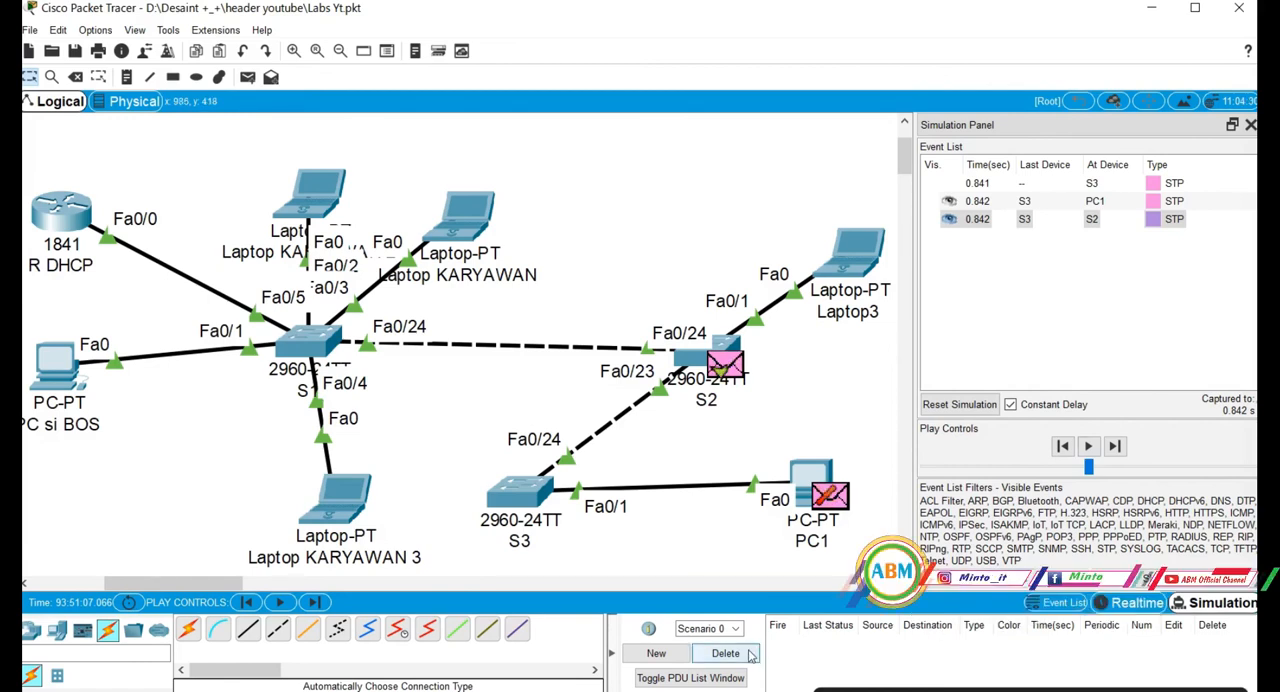
click(959, 404)
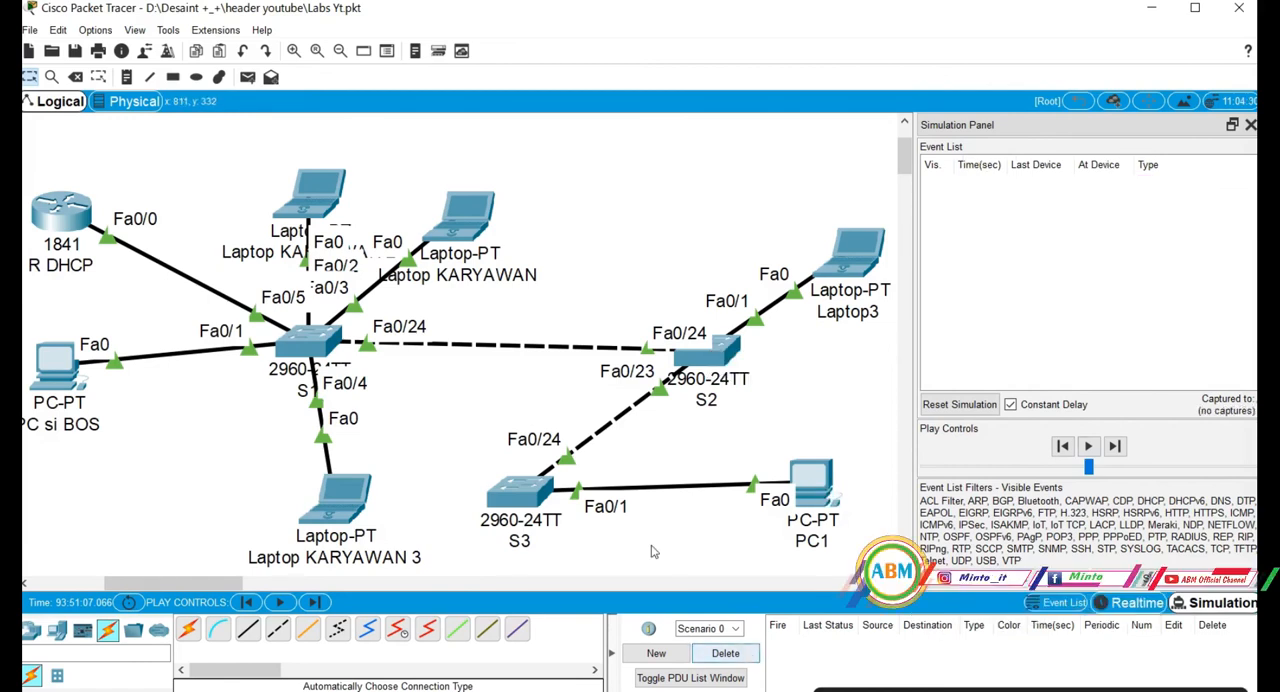
Send a simple PDU from R DHCP to PC1 and play the simulation to test the connection.
click(250, 80)
click(72, 212)
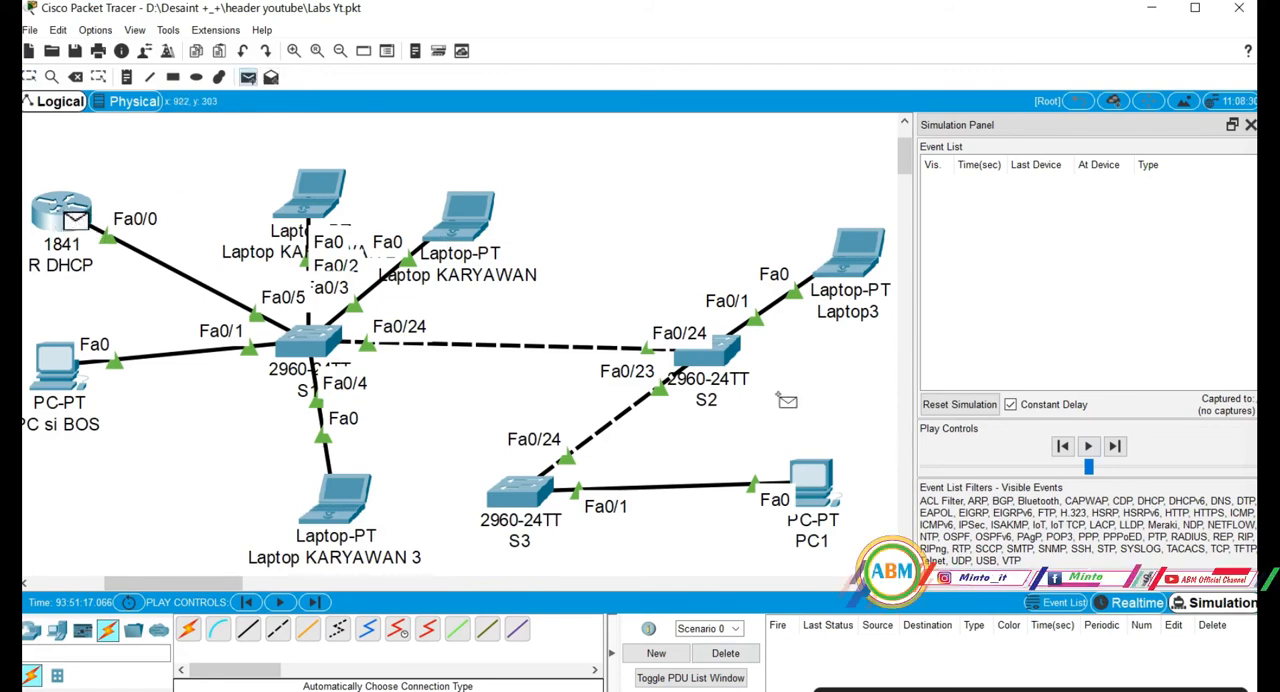
click(817, 489)
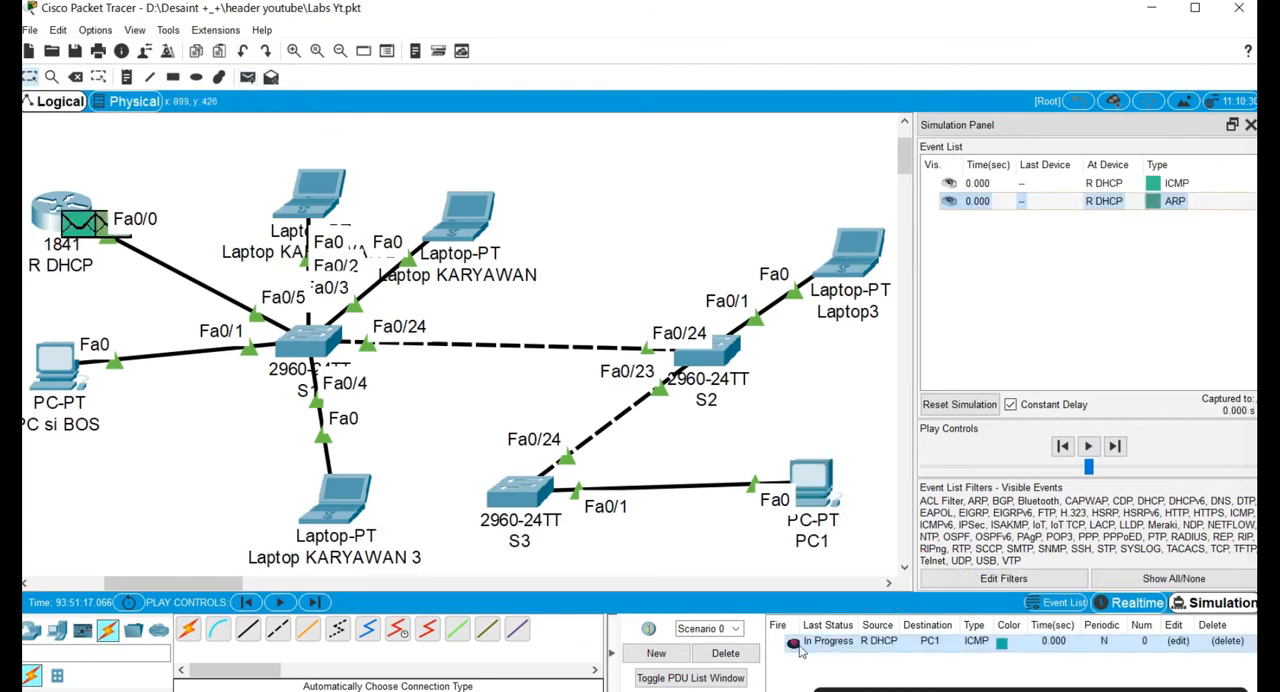
click(1087, 450)
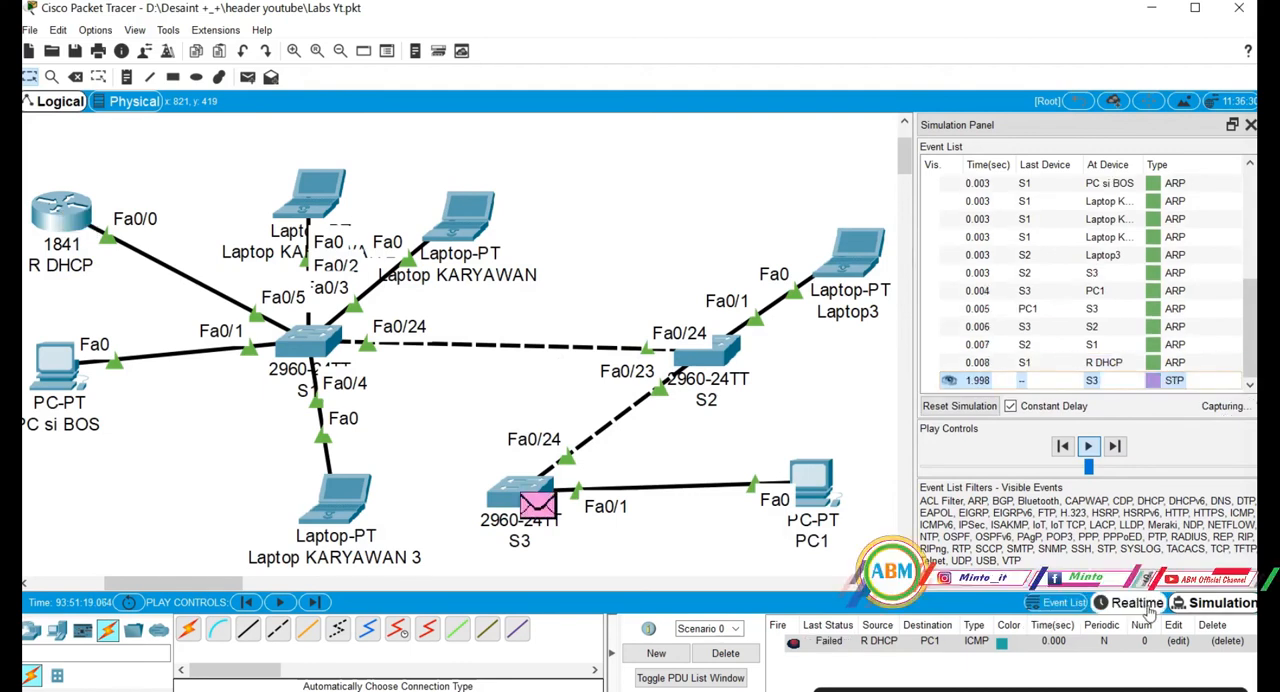
Return to Realtime mode and delete the PDU test scenario.
click(1143, 604)
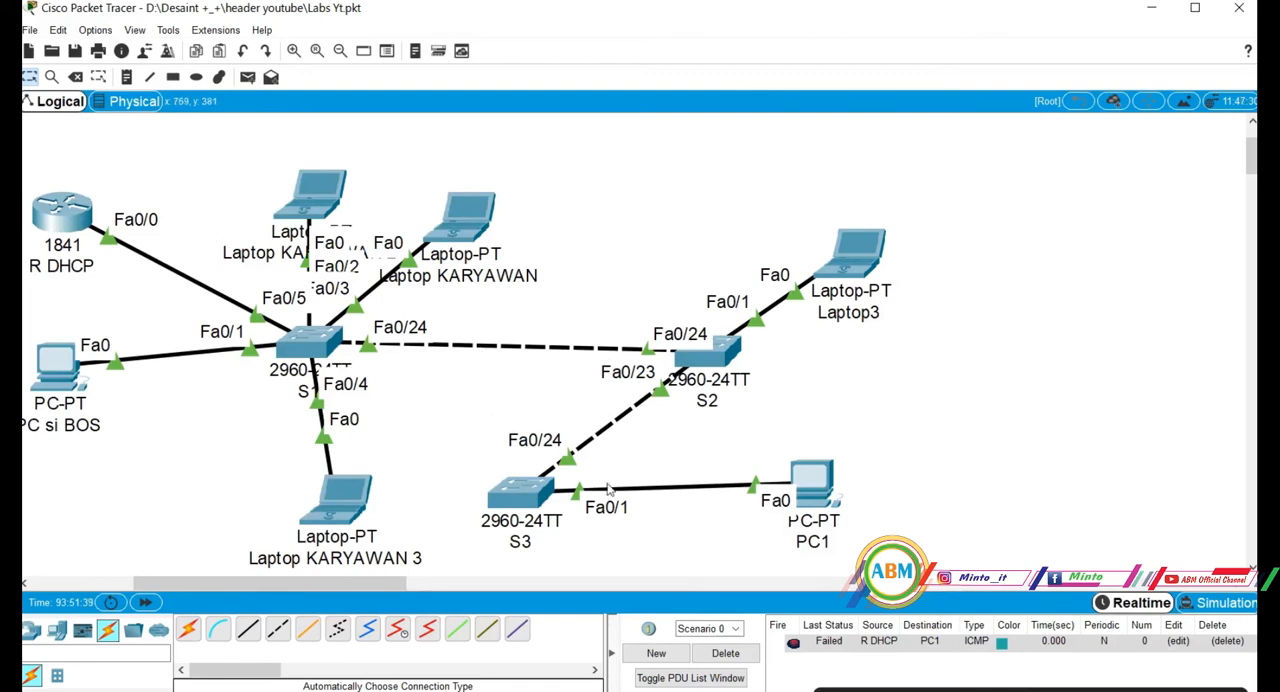
click(748, 656)
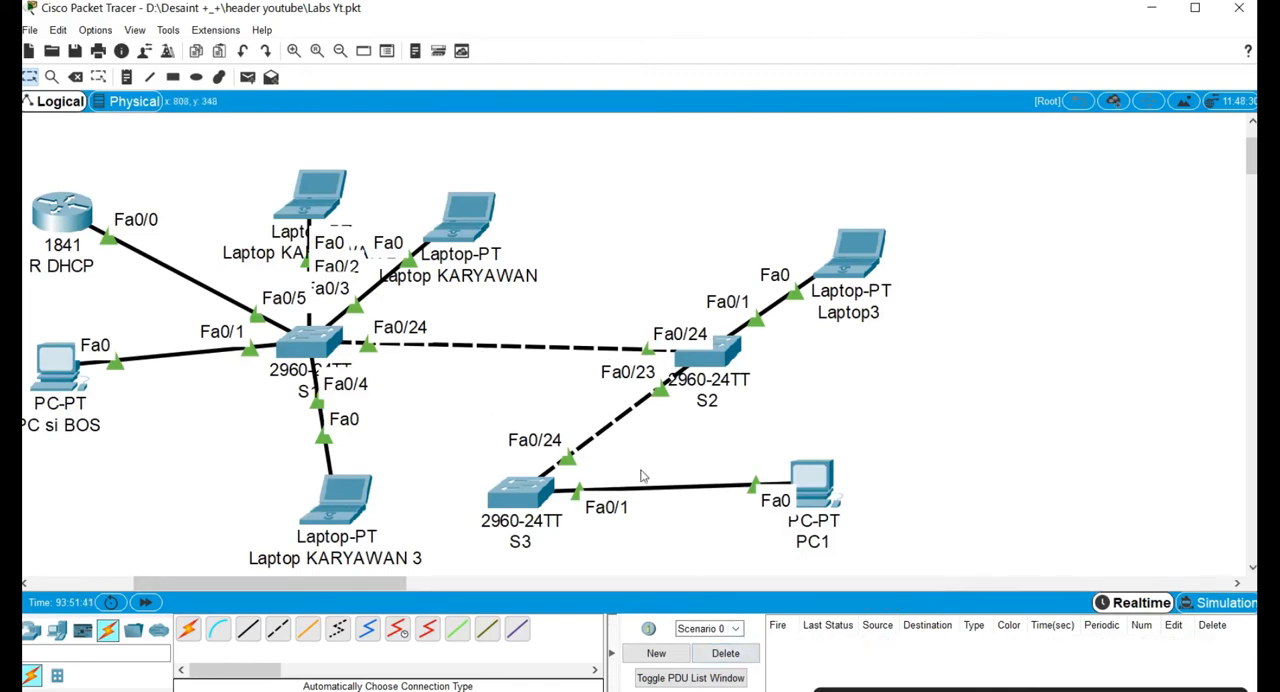